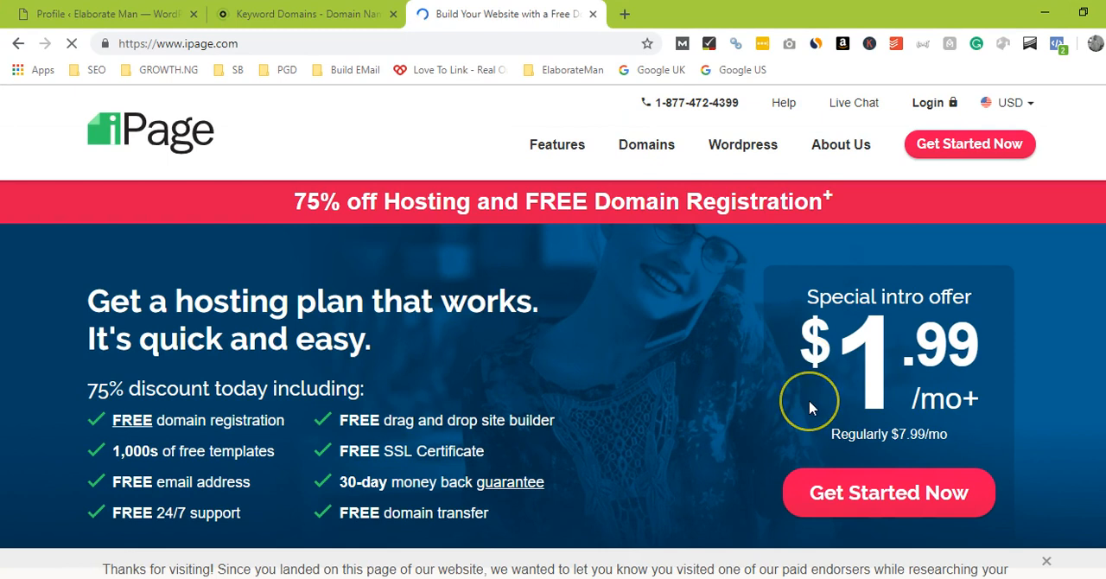
Step: Start a new hosting registration and search for the domain chipbakers.com
{"action": "left_click", "coordinate": [969, 145]}
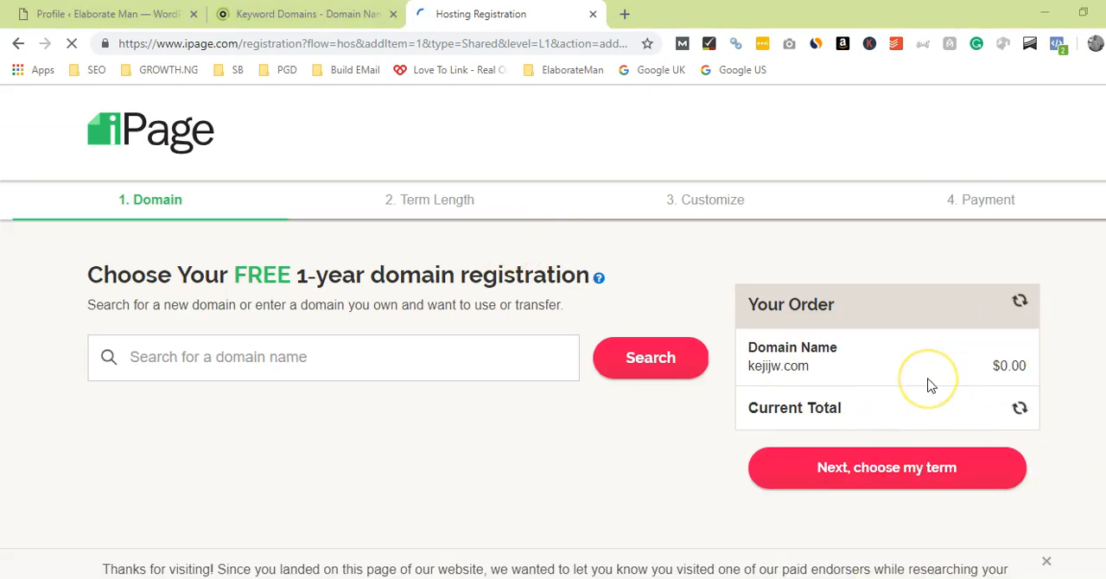
{"action": "left_click", "coordinate": [474, 367]}
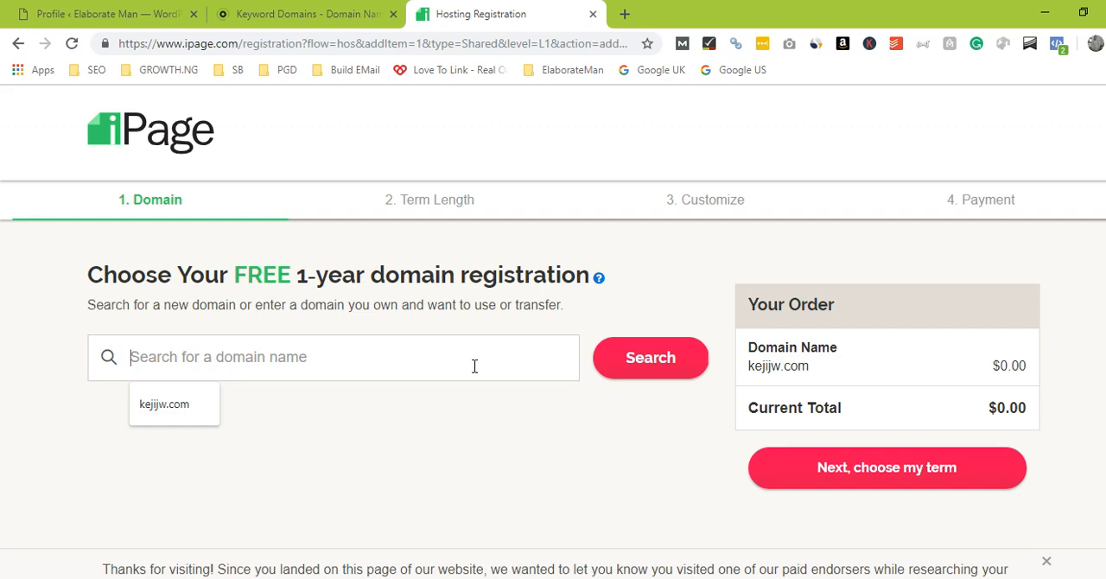
{"action": "type", "text": "chipbakers.co"}
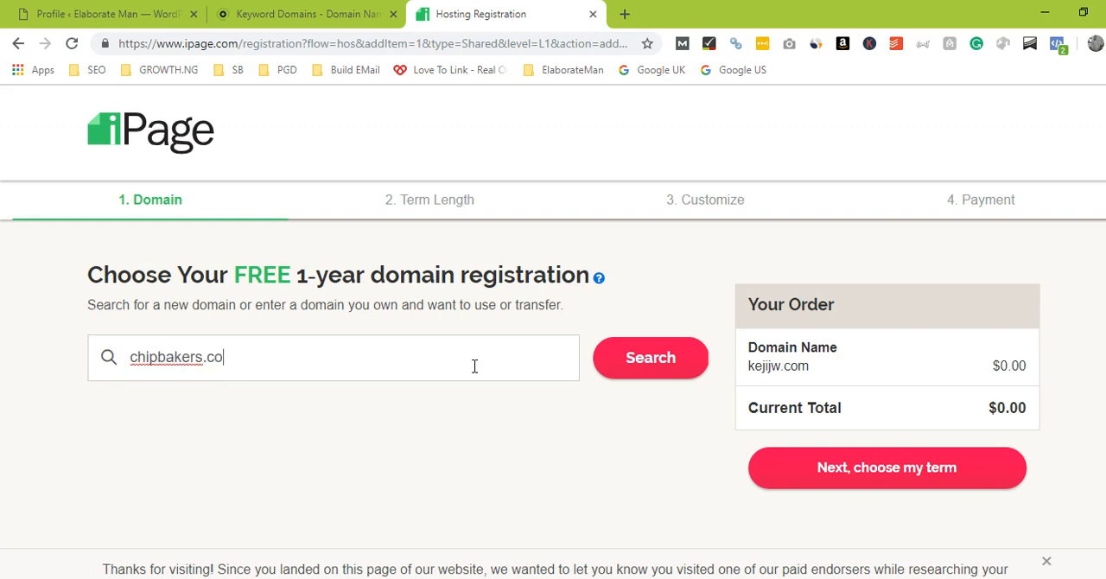
{"action": "type", "text": "m"}
{"action": "left_click", "coordinate": [694, 367]}
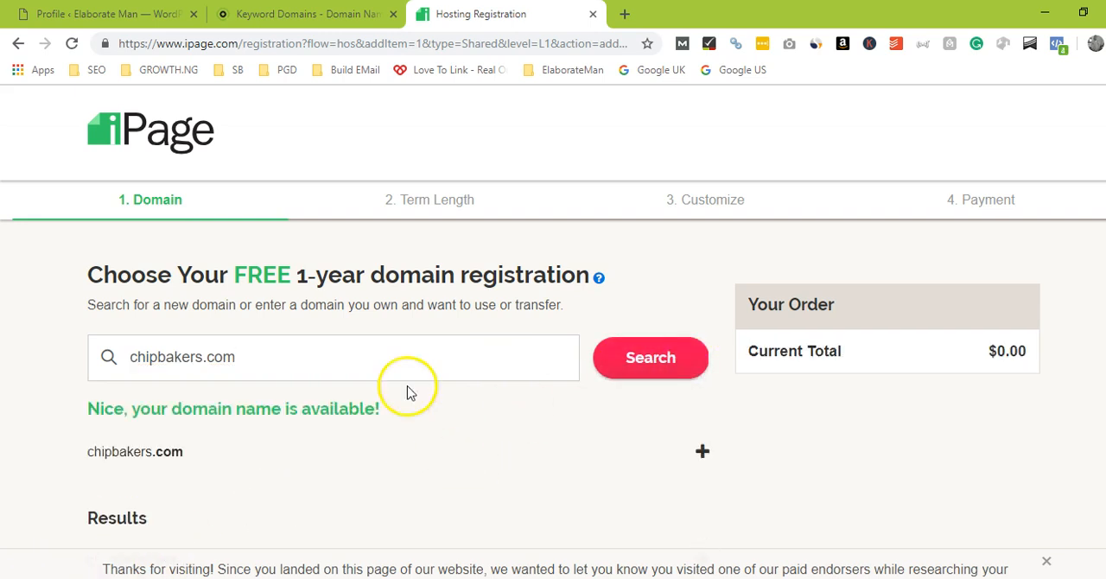
Step: Add the chipbakers.com domain to the order and continue to the term selection
{"action": "left_click", "coordinate": [307, 14]}
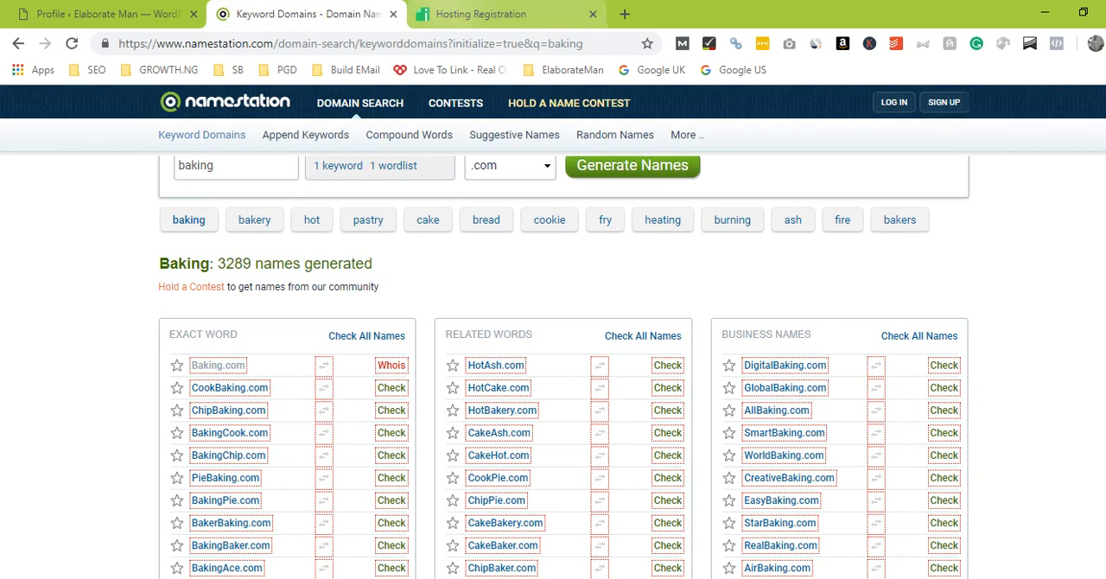
{"action": "left_click", "coordinate": [481, 13]}
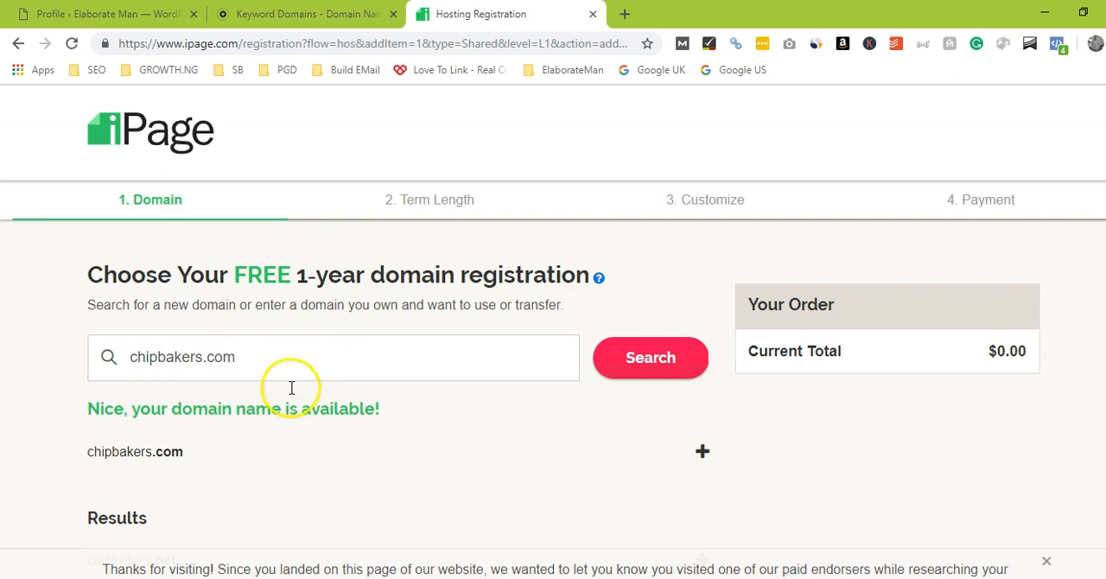
{"action": "left_click", "coordinate": [703, 456]}
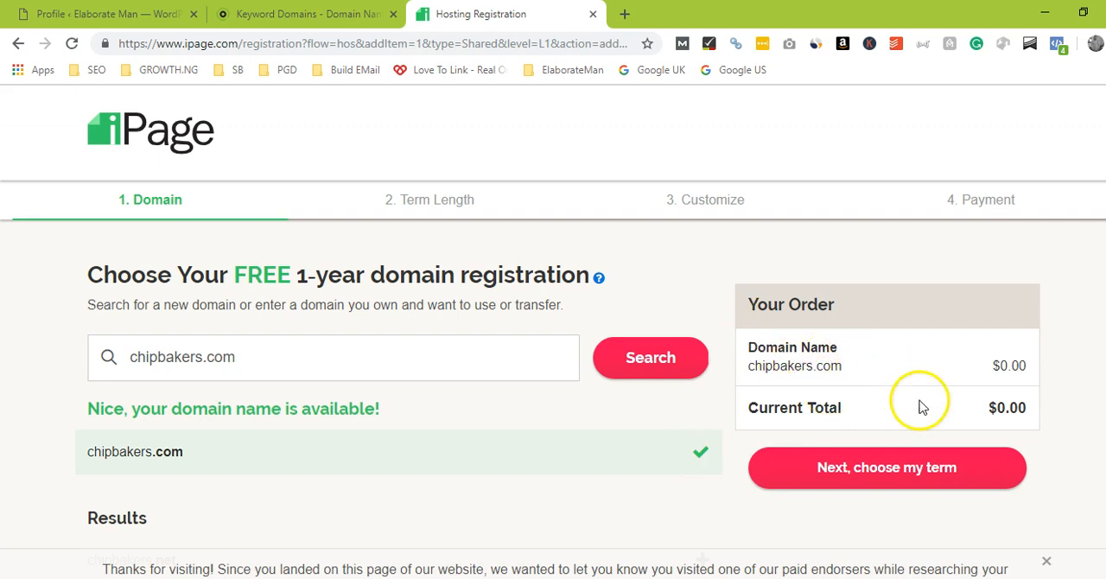
{"action": "left_click", "coordinate": [903, 476]}
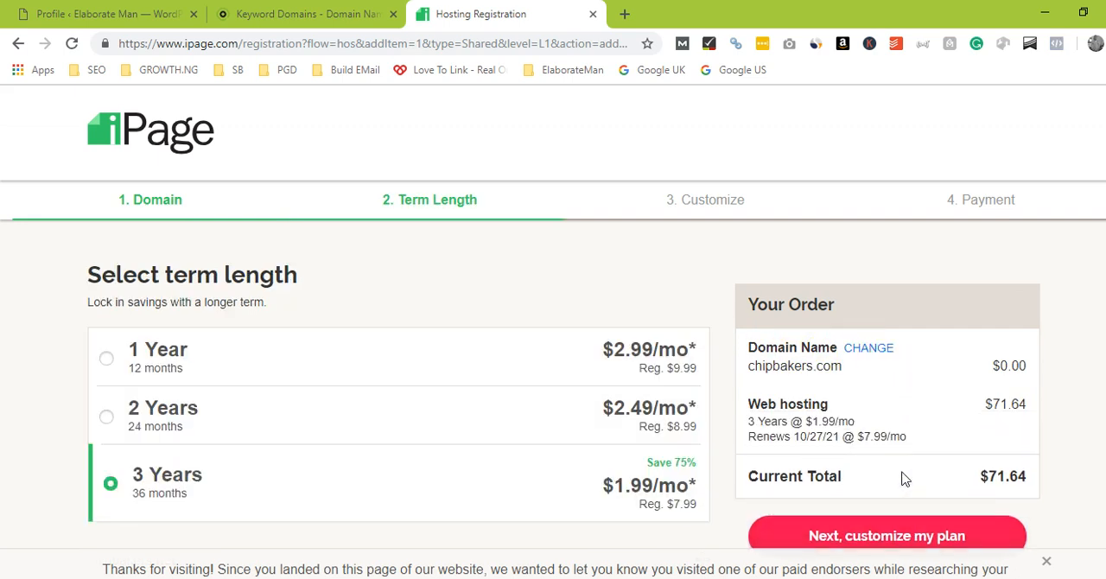
Step: Choose the 1 Year hosting term and continue to customizing the plan
{"action": "scroll", "coordinate": [1030, 251], "scroll_direction": "down", "scroll_amount": 1}
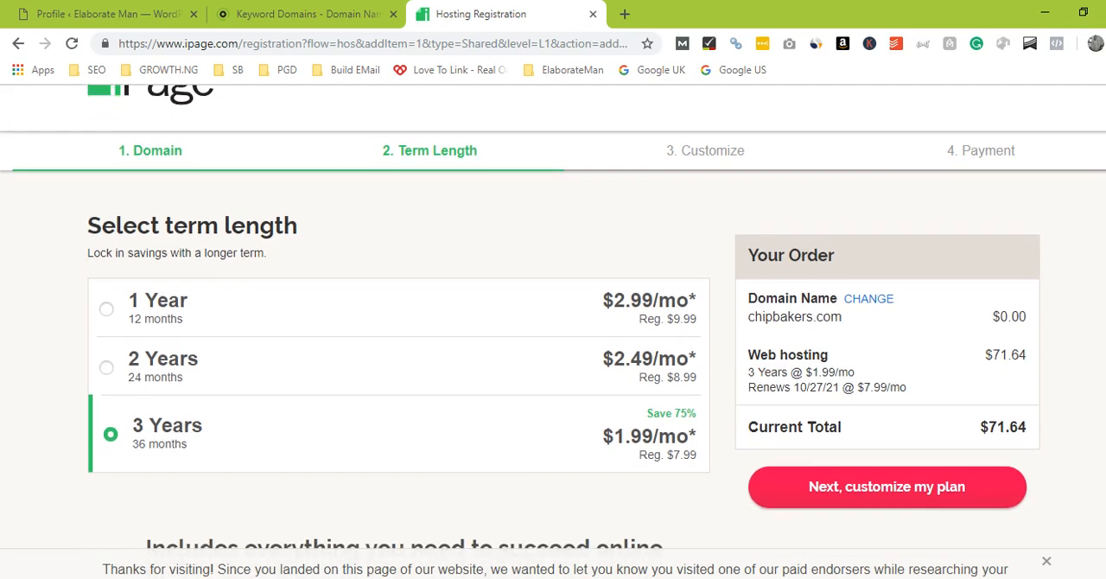
{"action": "scroll", "coordinate": [553, 318], "scroll_direction": "down", "scroll_amount": 1}
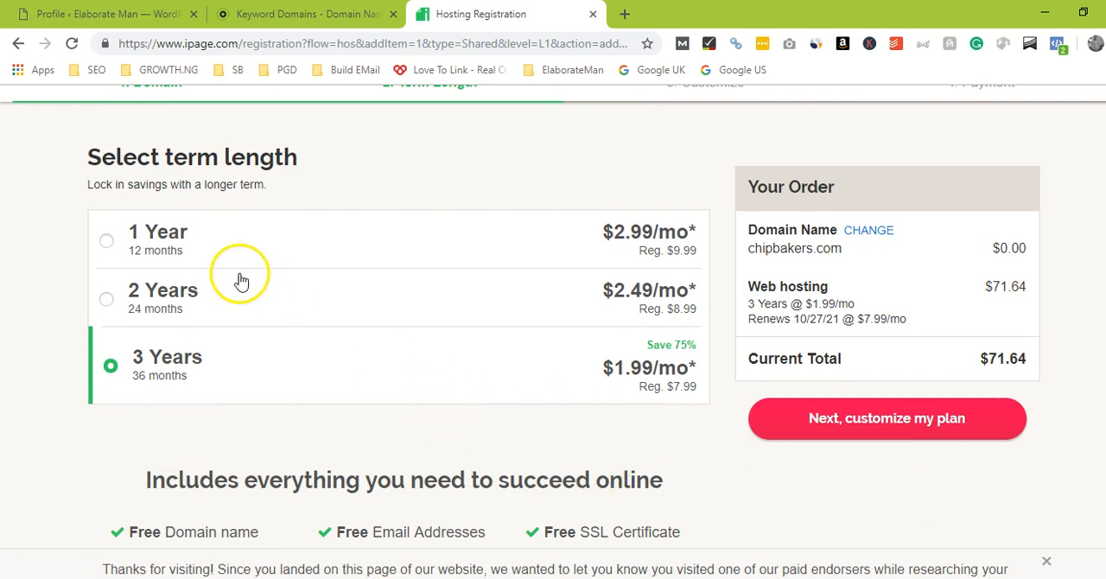
{"action": "left_click", "coordinate": [151, 236]}
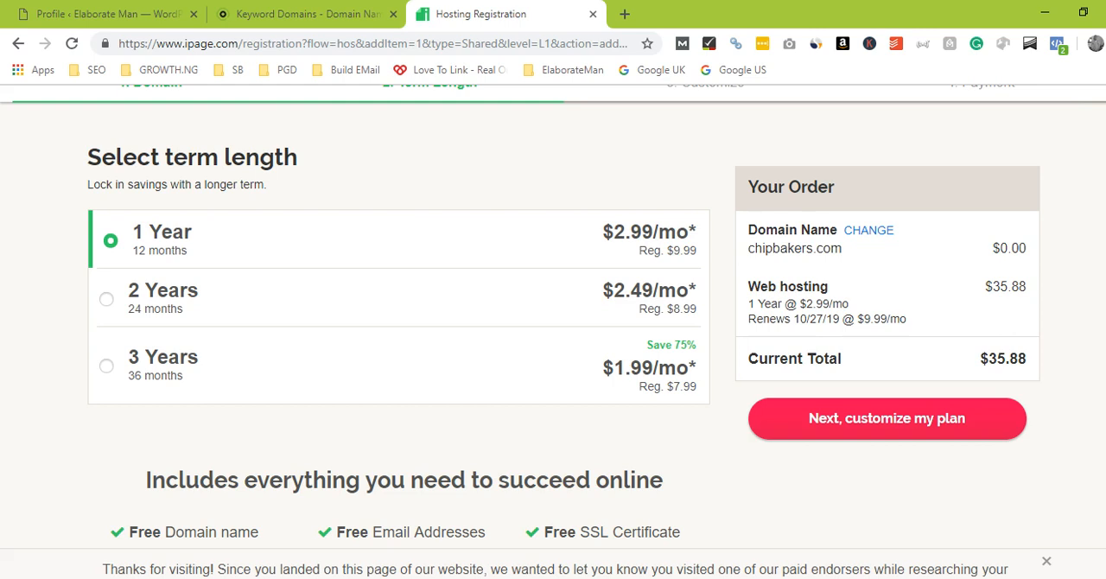
{"action": "scroll", "coordinate": [554, 311], "scroll_direction": "down", "scroll_amount": 2}
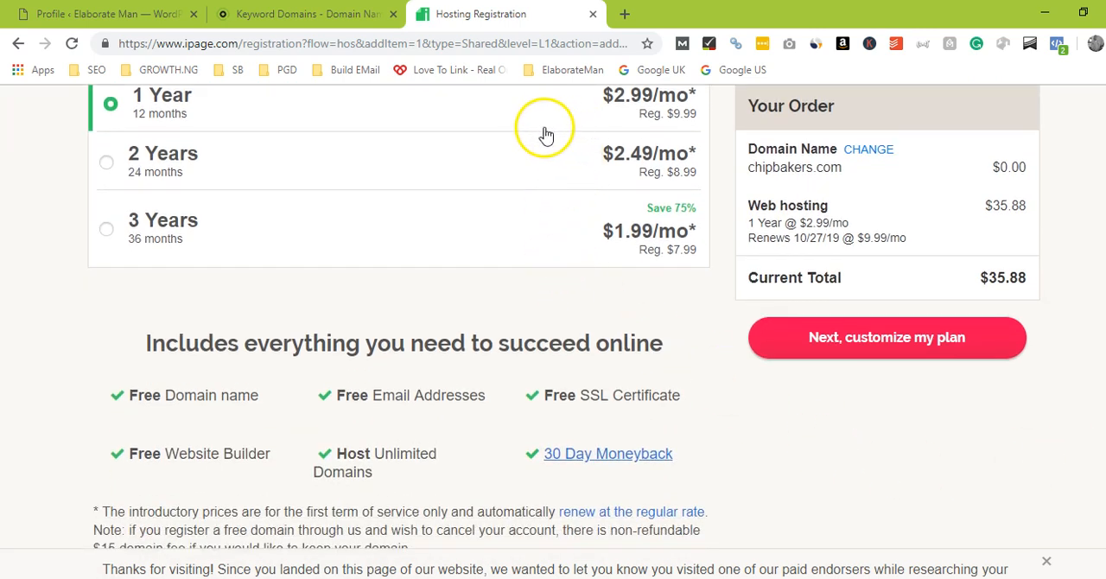
{"action": "left_click", "coordinate": [907, 348]}
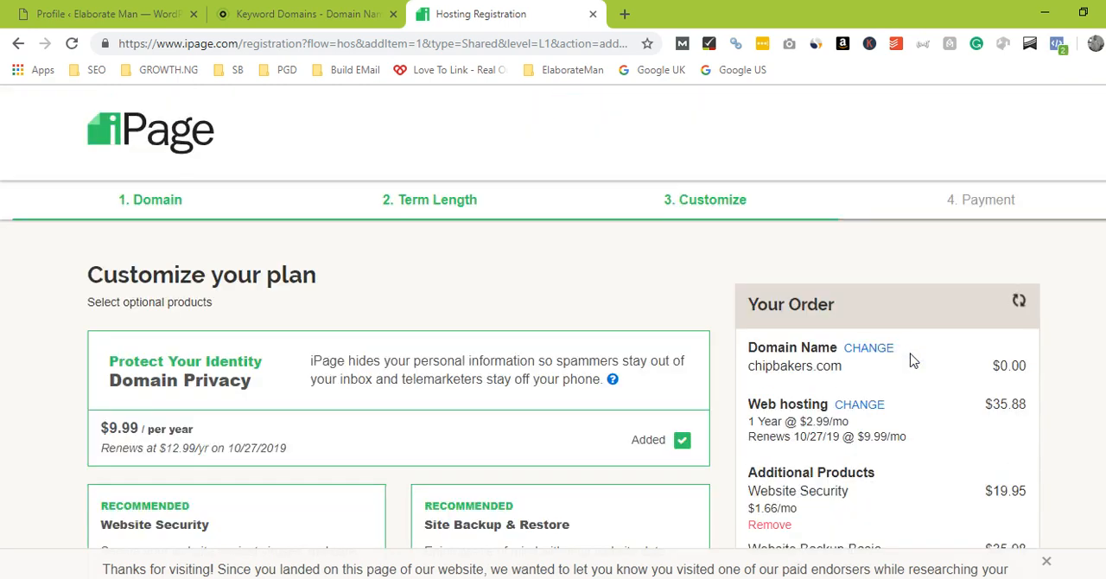
Step: Remove the Domain Privacy, Website Security and Site Backup & Restore extras from the order
{"action": "scroll", "coordinate": [553, 326], "scroll_direction": "down", "scroll_amount": 1}
{"action": "scroll", "coordinate": [554, 327], "scroll_direction": "down", "scroll_amount": 2}
{"action": "scroll", "coordinate": [553, 327], "scroll_direction": "up", "scroll_amount": 1}
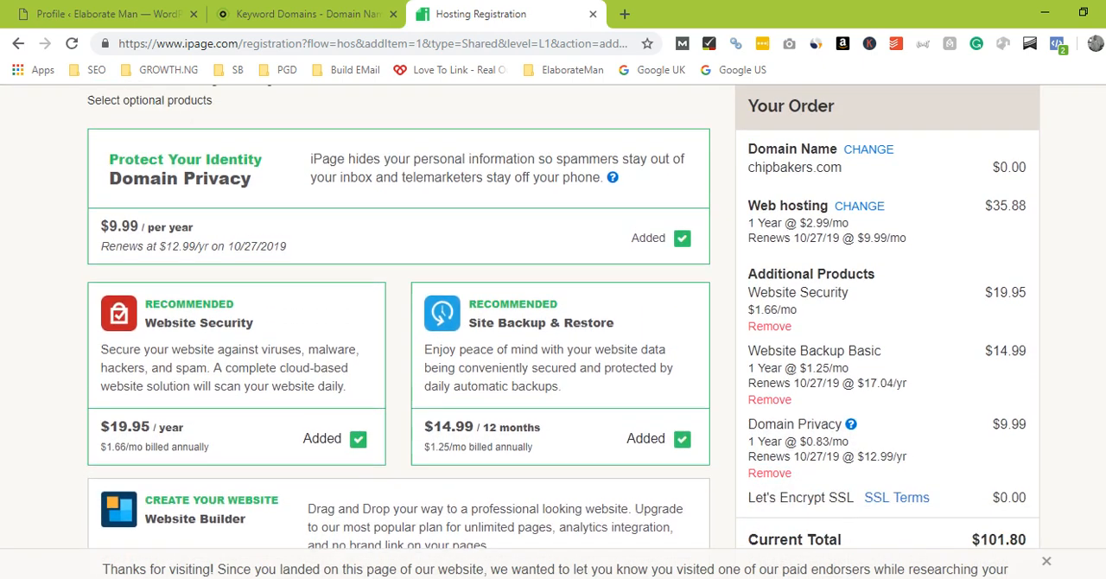
{"action": "scroll", "coordinate": [553, 327], "scroll_direction": "up", "scroll_amount": 1}
{"action": "scroll", "coordinate": [553, 327], "scroll_direction": "down", "scroll_amount": 1}
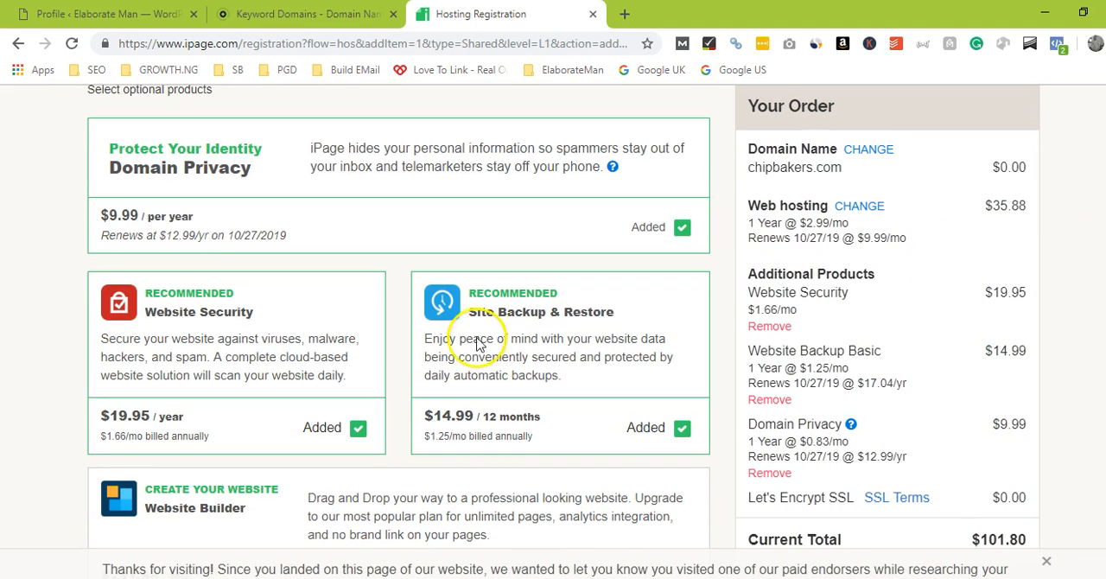
{"action": "left_click", "coordinate": [682, 226]}
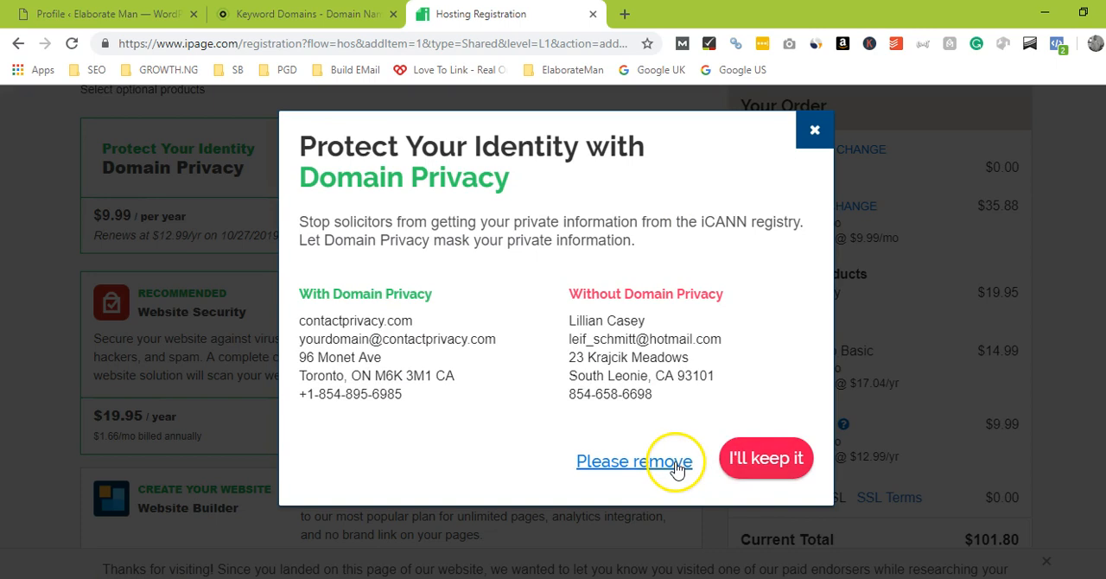
{"action": "left_click", "coordinate": [676, 467]}
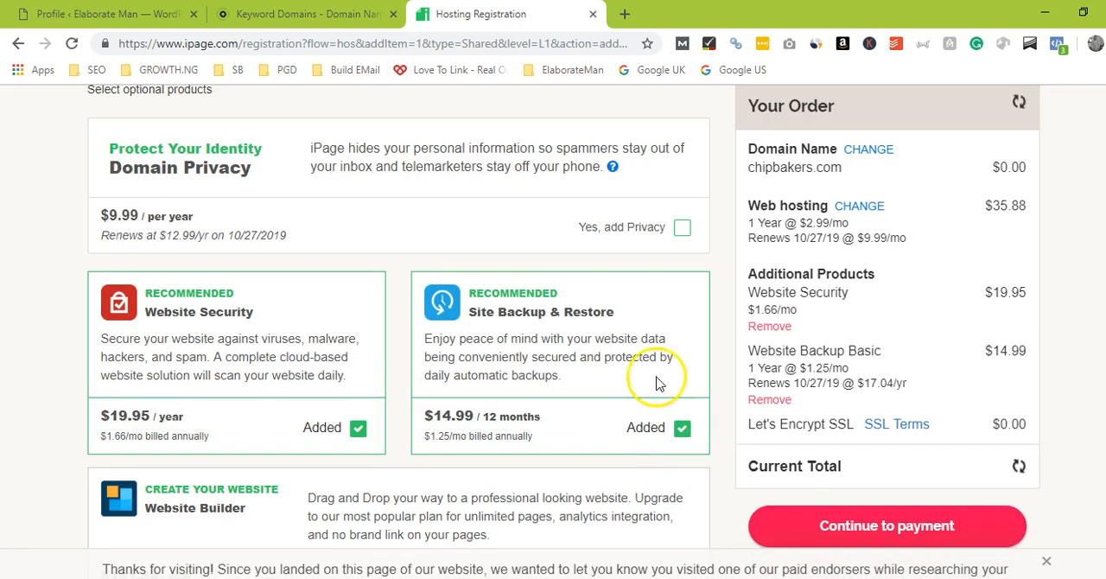
{"action": "left_click", "coordinate": [358, 430]}
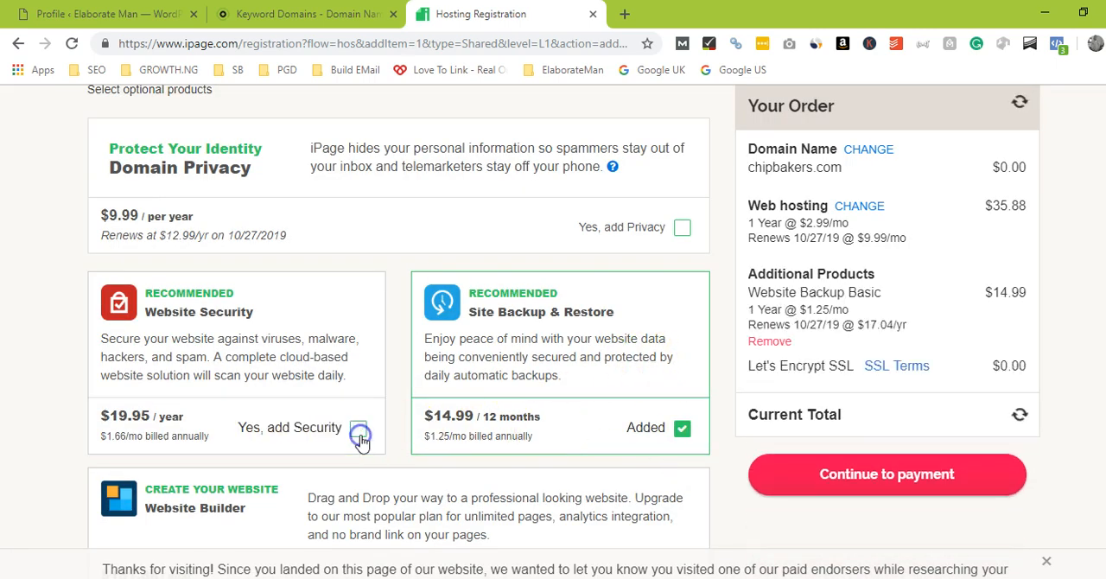
{"action": "left_click", "coordinate": [681, 426]}
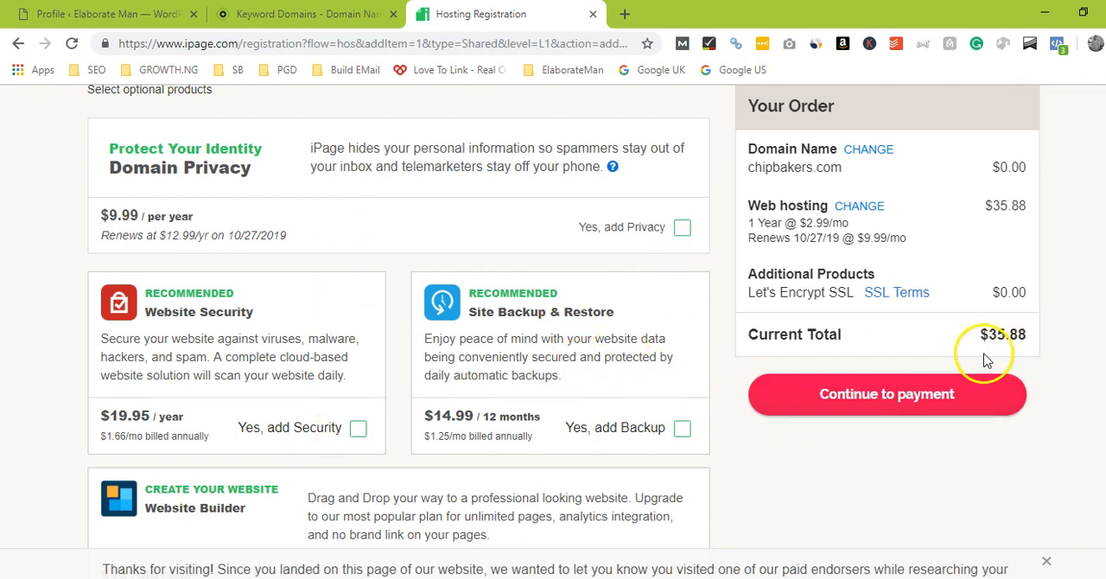
Step: Review the remaining optional products and continue to payment without adding any of them
{"action": "scroll", "coordinate": [994, 344], "scroll_direction": "down", "scroll_amount": 2}
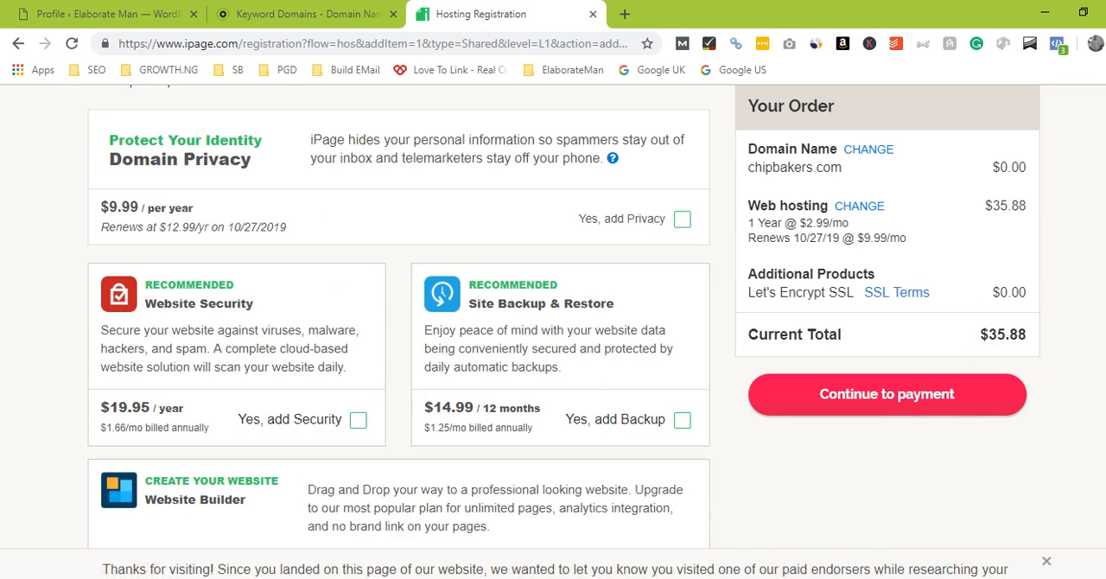
{"action": "scroll", "coordinate": [398, 314], "scroll_direction": "down", "scroll_amount": 3}
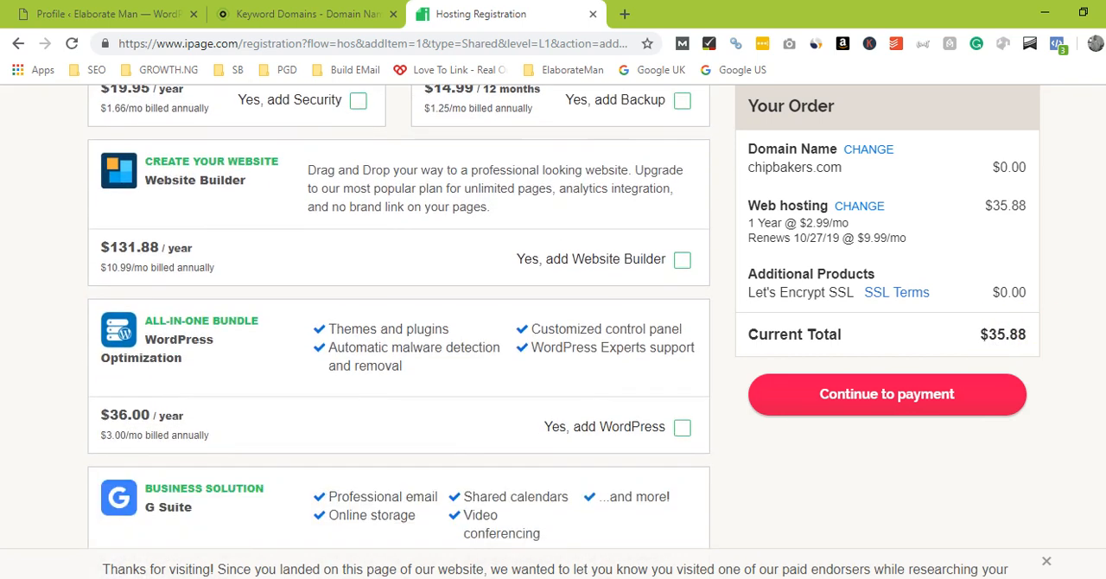
{"action": "scroll", "coordinate": [399, 314], "scroll_direction": "down", "scroll_amount": 1}
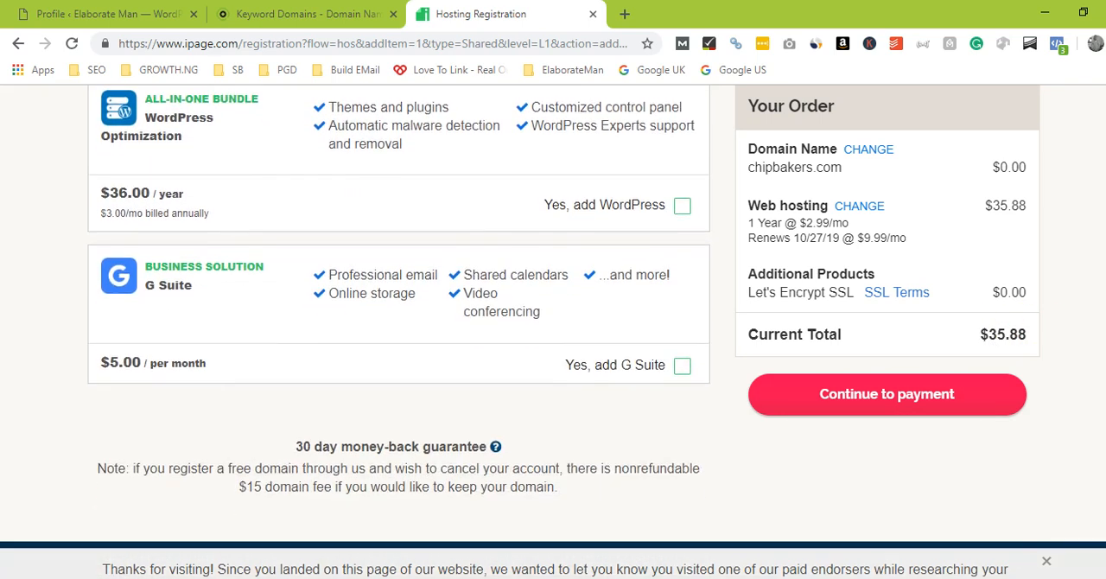
{"action": "left_click", "coordinate": [910, 405]}
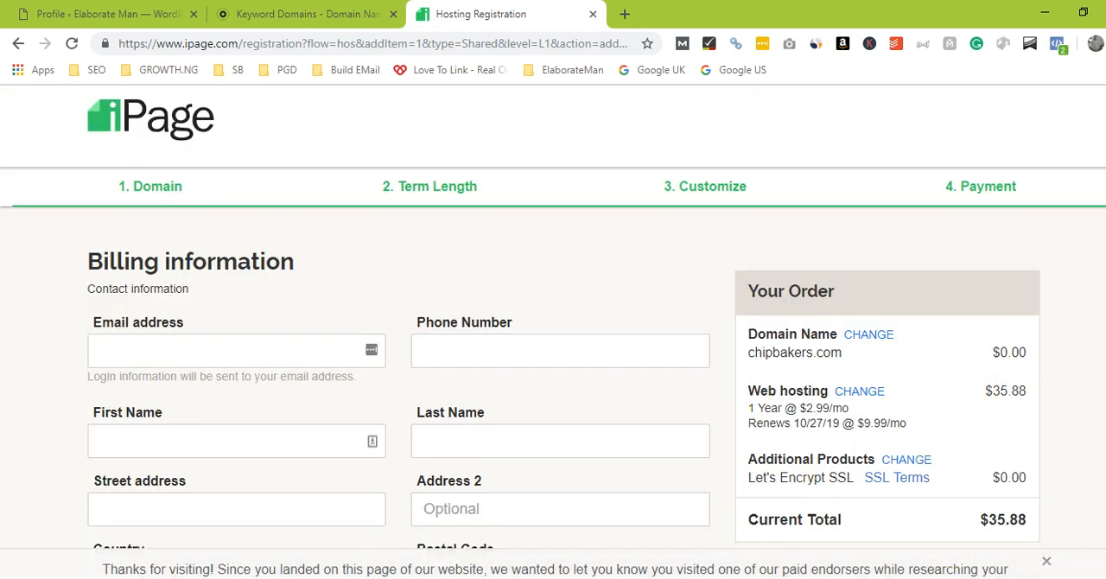
Step: Examine the contact fields, state list, renewal policy and card payment fields of the billing form without filling them in
{"action": "scroll", "coordinate": [553, 345], "scroll_direction": "down", "scroll_amount": 3}
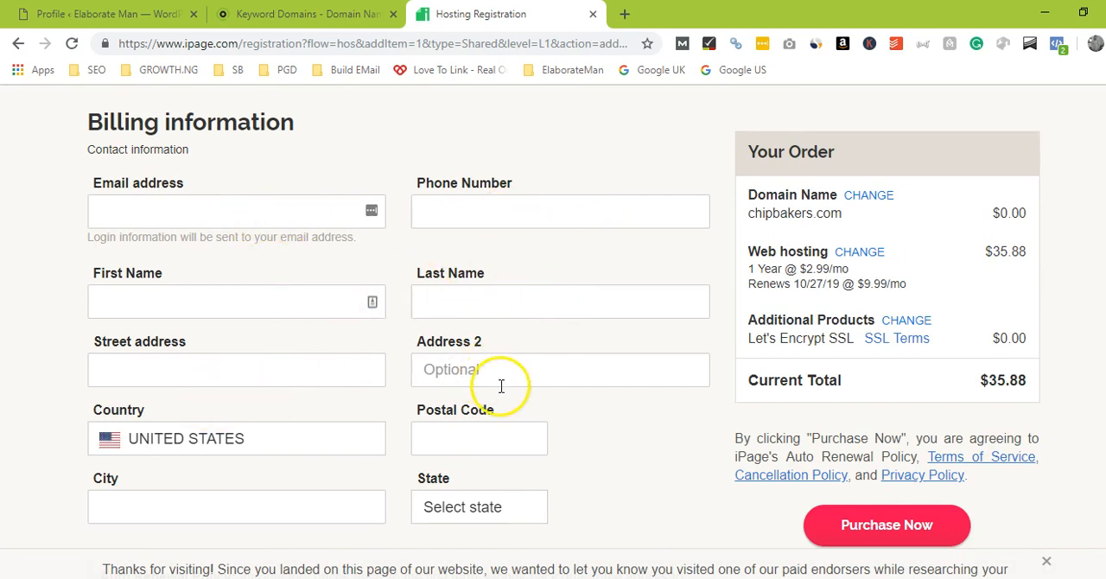
{"action": "left_click", "coordinate": [477, 447]}
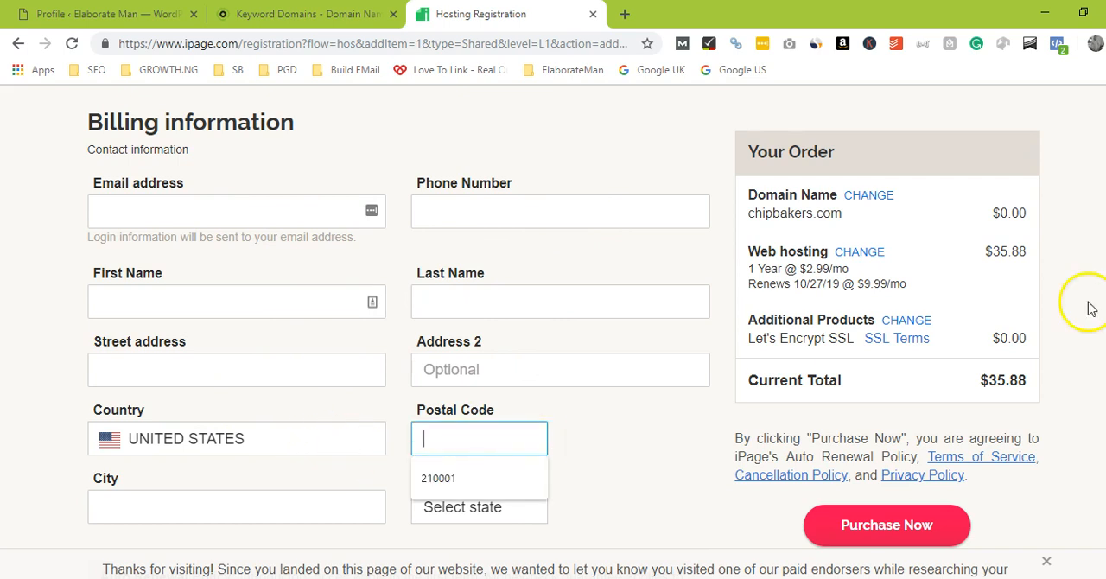
{"action": "scroll", "coordinate": [397, 346], "scroll_direction": "down", "scroll_amount": 2}
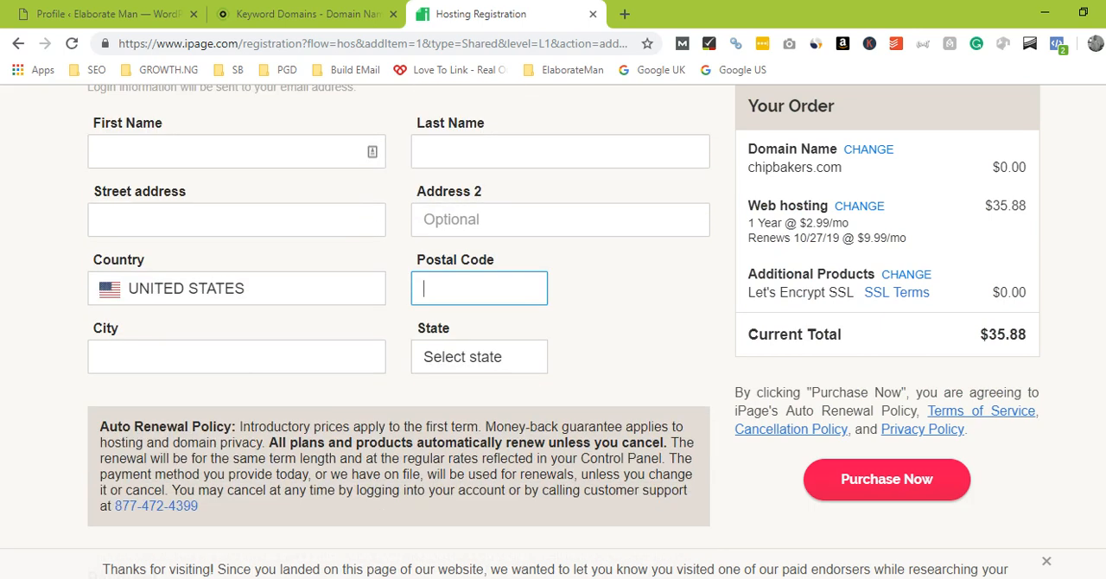
{"action": "left_click", "coordinate": [515, 300]}
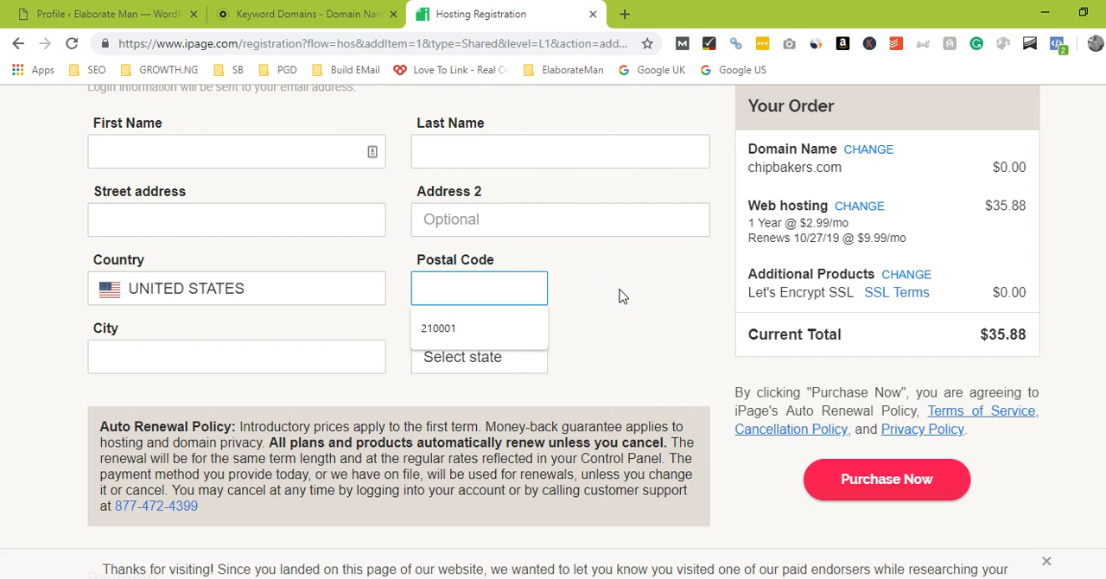
{"action": "left_click", "coordinate": [299, 356]}
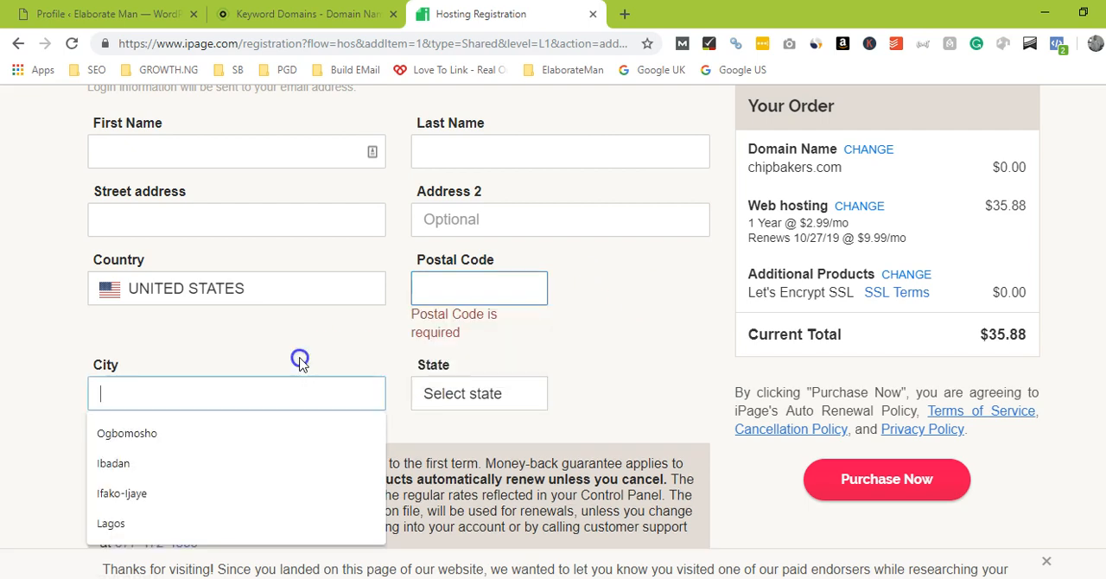
{"action": "left_click", "coordinate": [581, 383]}
{"action": "left_click", "coordinate": [507, 396]}
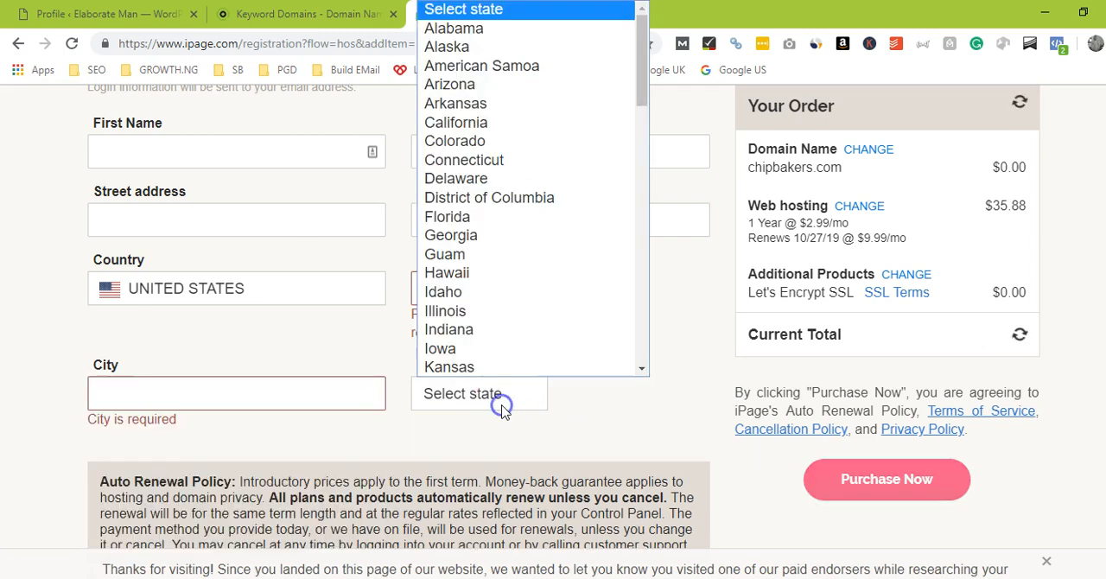
{"action": "left_click", "coordinate": [623, 417]}
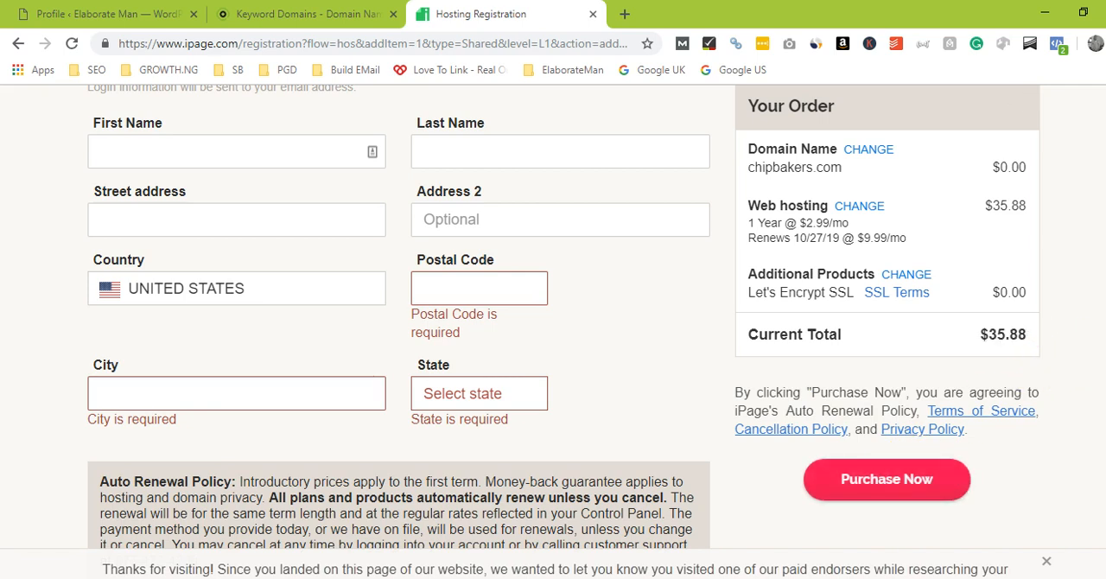
{"action": "scroll", "coordinate": [352, 513], "scroll_direction": "down", "scroll_amount": 3}
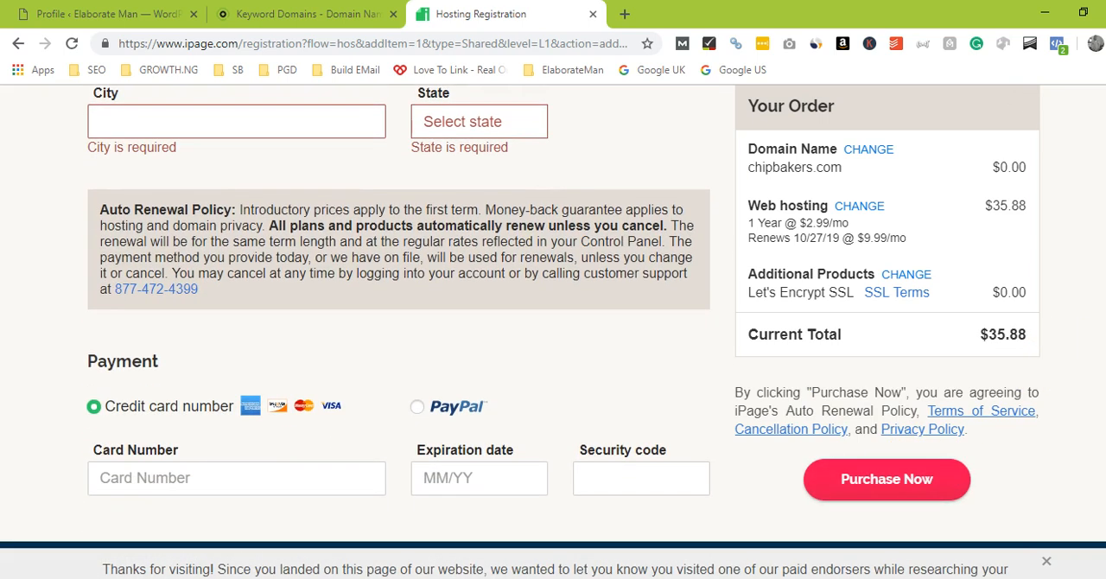
{"action": "left_click", "coordinate": [255, 485]}
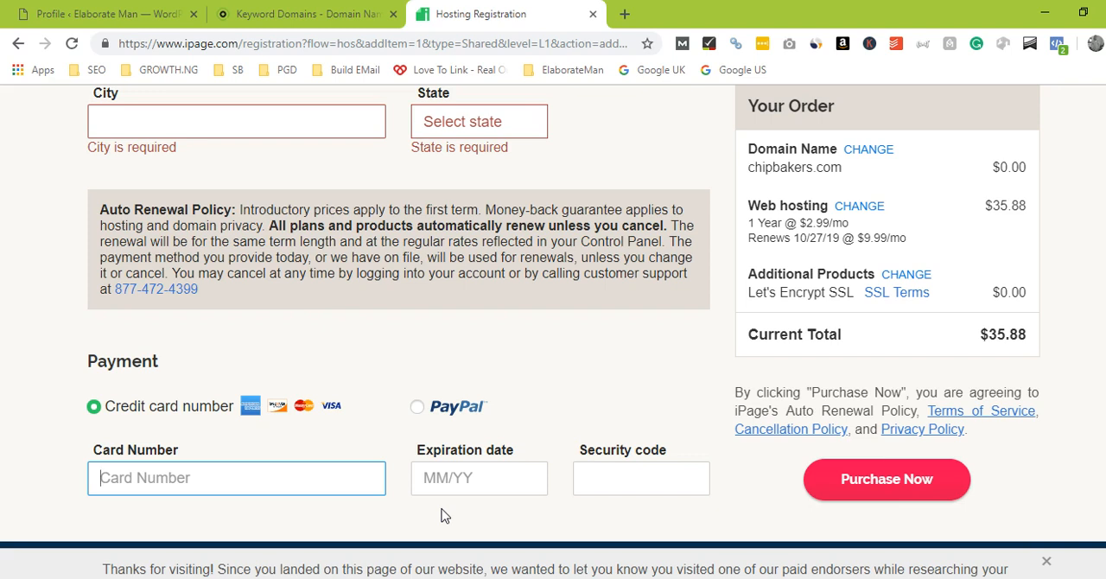
{"action": "left_click", "coordinate": [617, 521]}
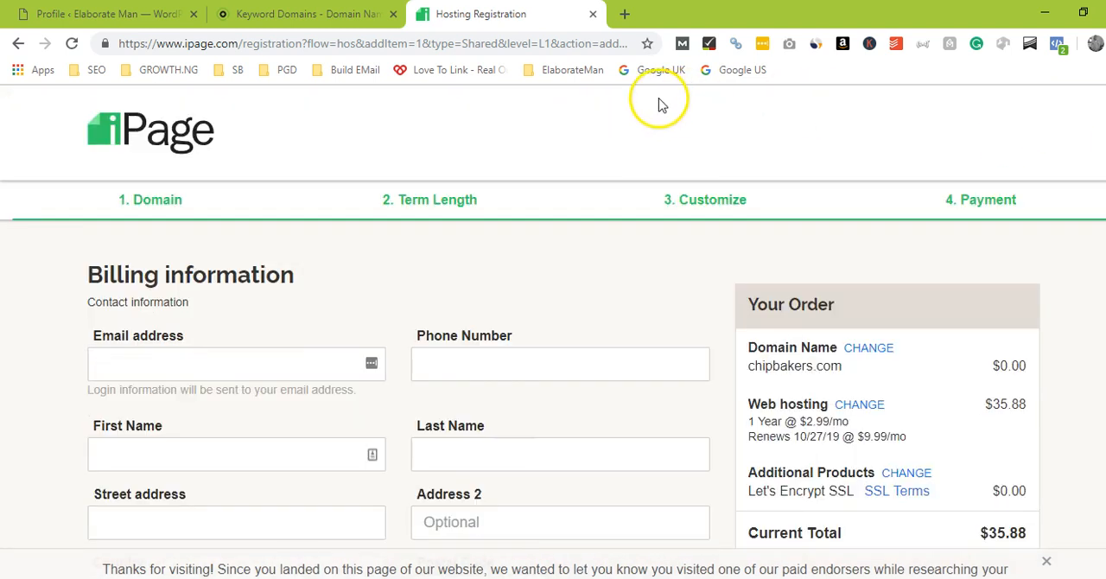
Step: Return to the iPage home page and open the account login page
{"action": "left_click", "coordinate": [201, 136]}
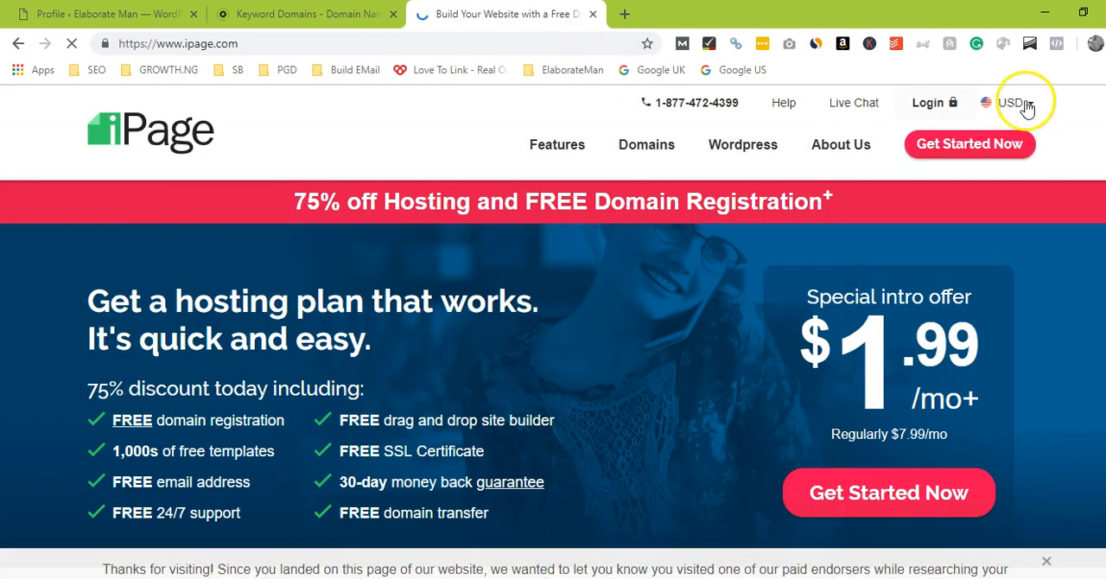
{"action": "left_click", "coordinate": [921, 111]}
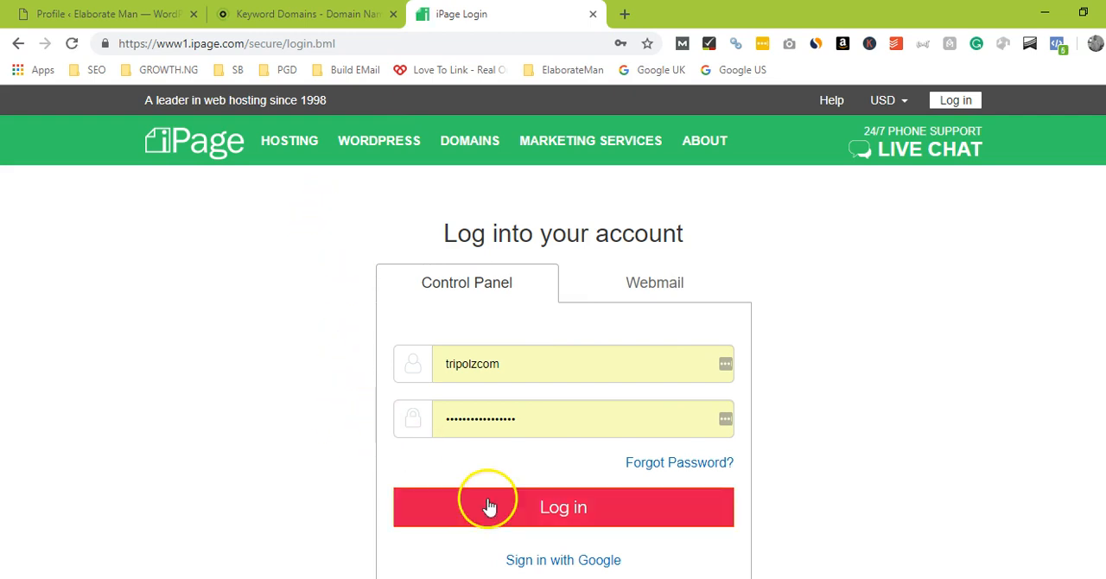
Step: Log into the hosting account's control panel with the prefilled credentials
{"action": "left_click", "coordinate": [522, 510]}
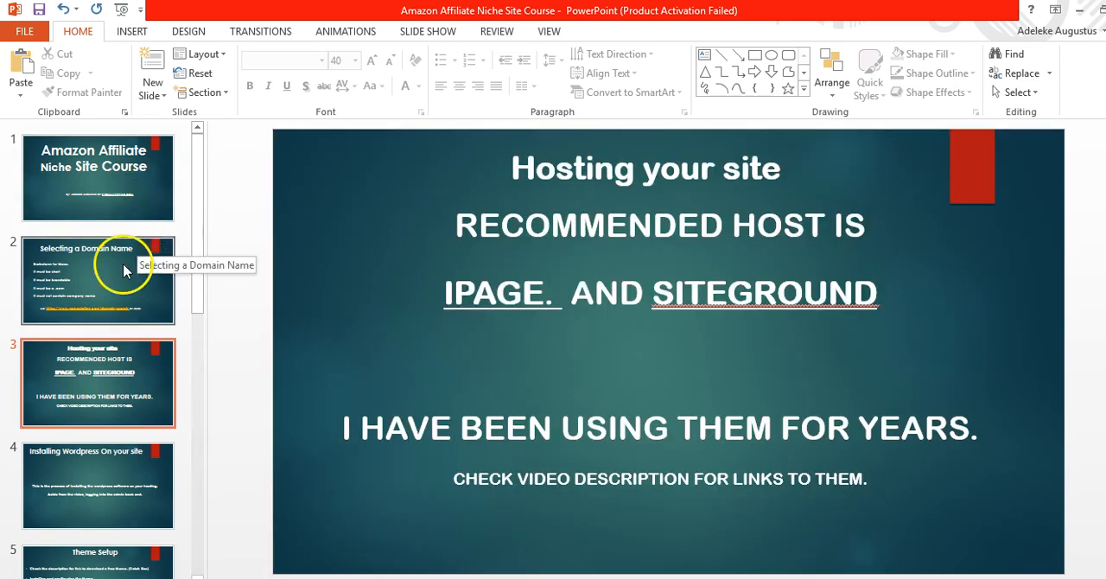
Step: Review the PowerPoint course slides on selecting a domain name, hosting and installing WordPress, and return to the browser
{"action": "left_click", "coordinate": [123, 270]}
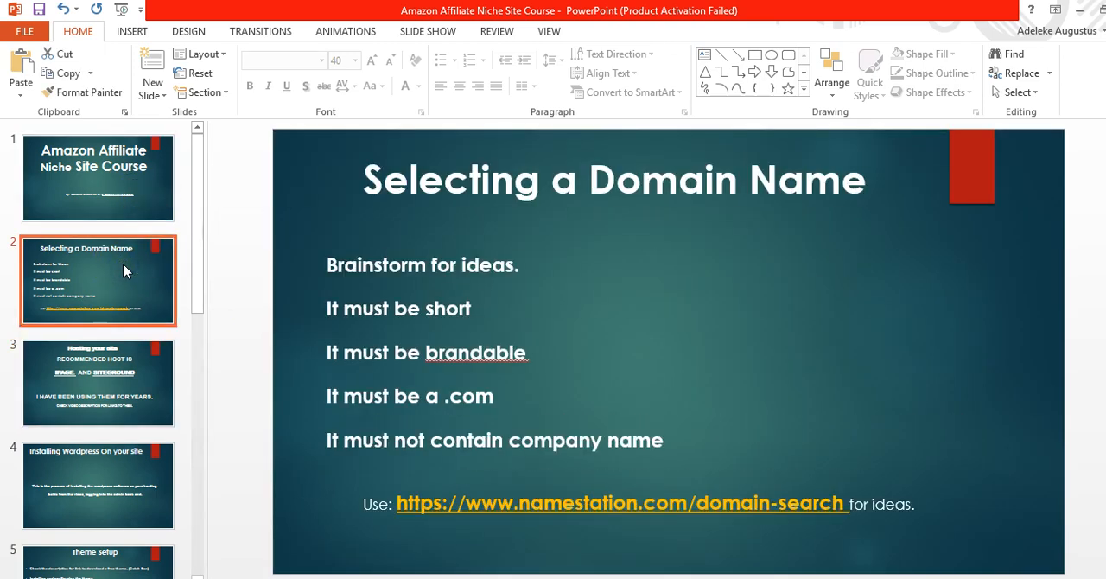
{"action": "left_click", "coordinate": [129, 372]}
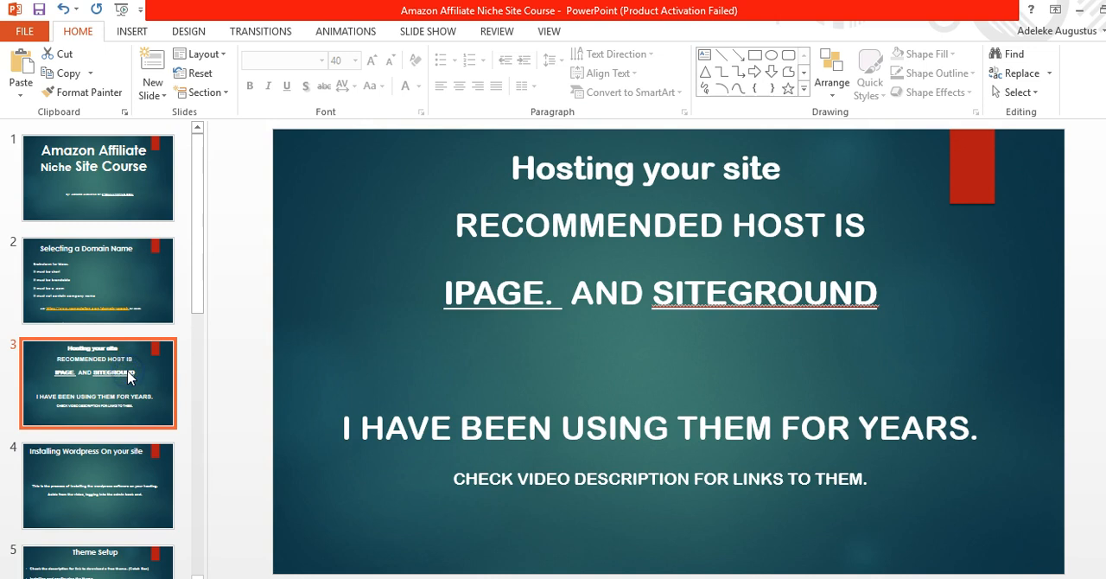
{"action": "left_click", "coordinate": [198, 306]}
{"action": "left_click_drag", "start_coordinate": [198, 306], "coordinate": [205, 366]}
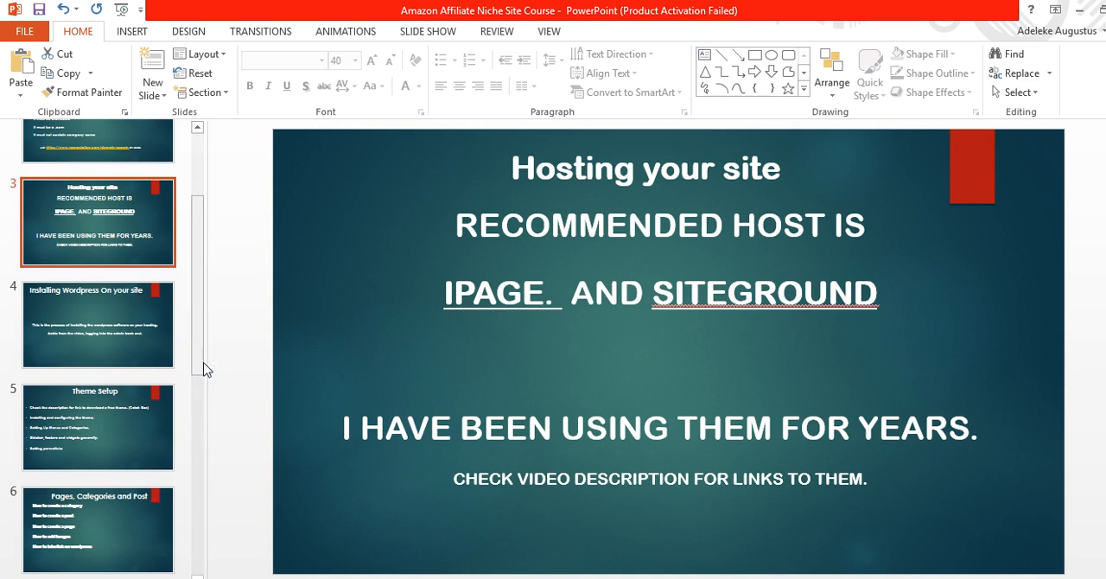
{"action": "left_click", "coordinate": [152, 346]}
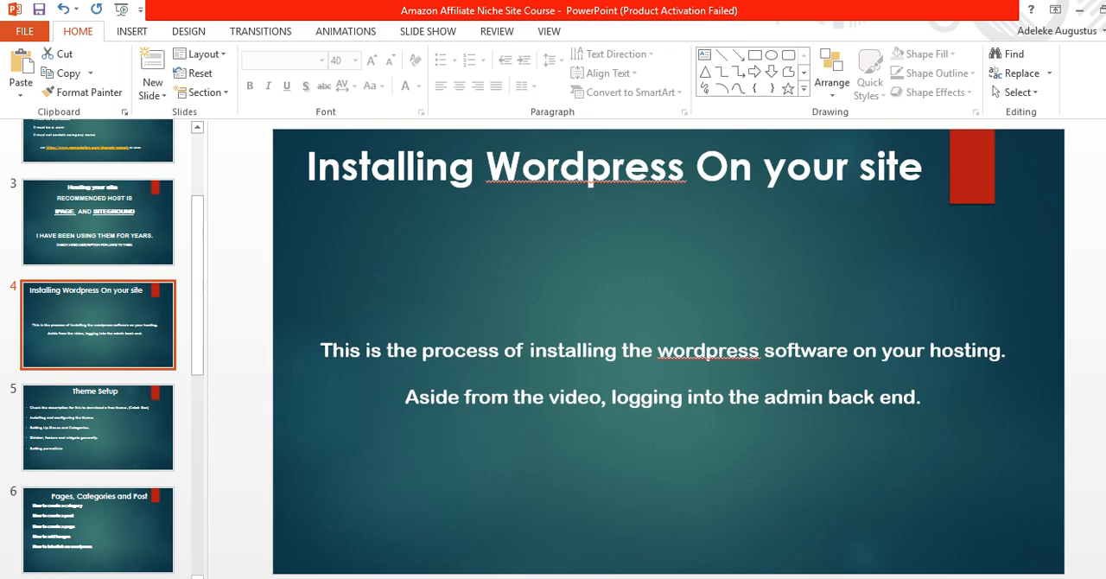
{"action": "key", "text": "alt+Tab"}
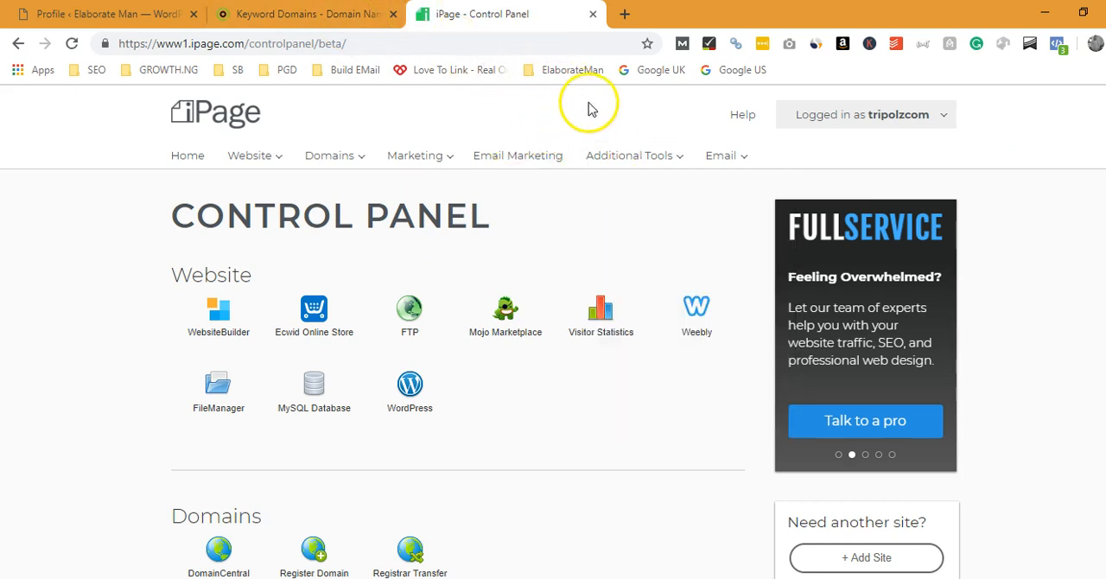
Step: Examine the control panel's website, domain, marketing and additional tools and its system settings
{"action": "mouse_move", "coordinate": [813, 114]}
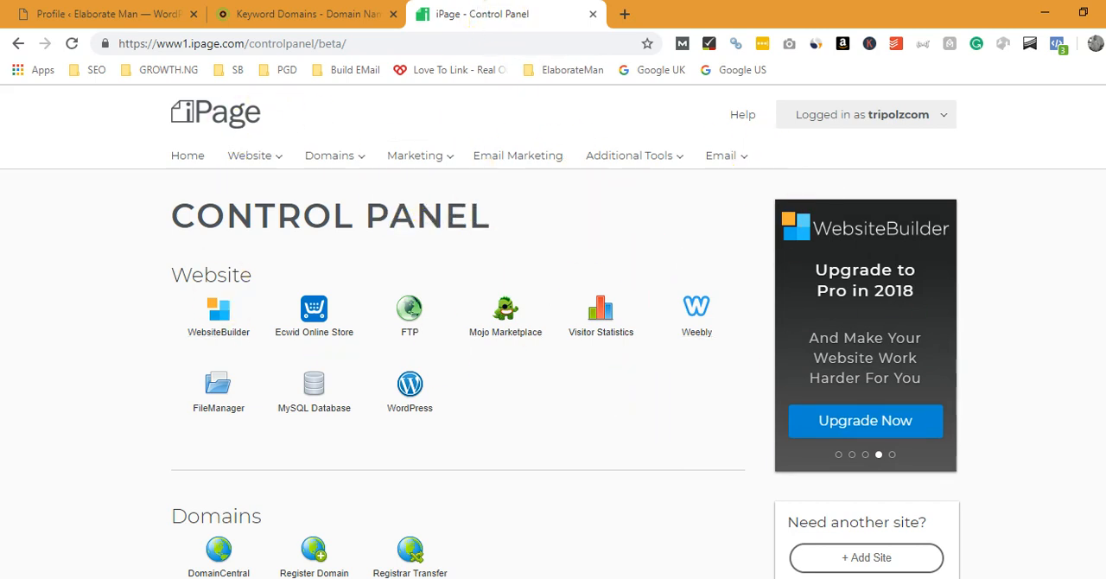
{"action": "scroll", "coordinate": [553, 345], "scroll_direction": "down", "scroll_amount": 8}
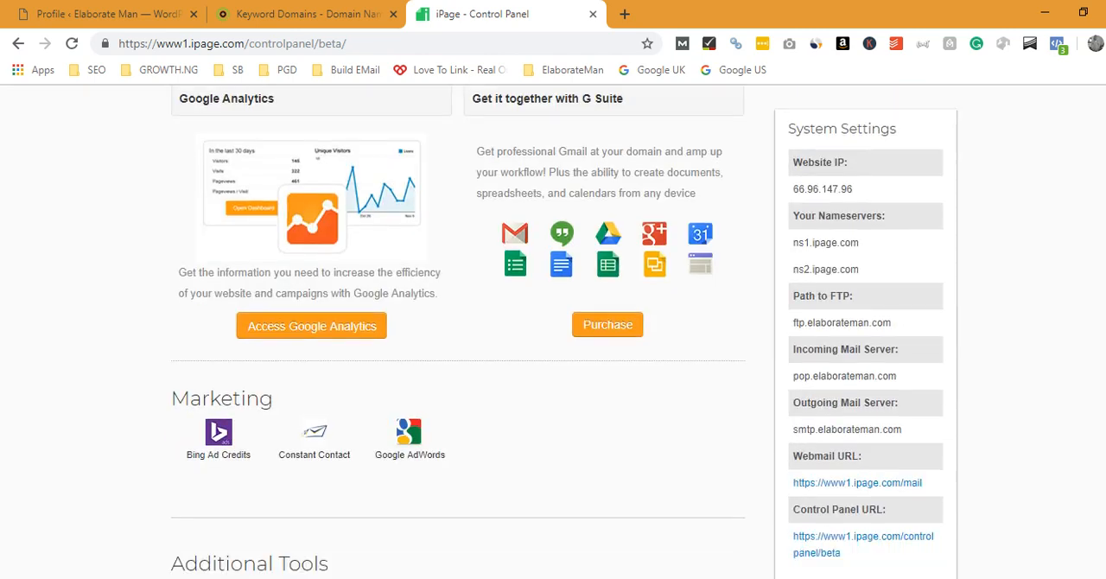
{"action": "scroll", "coordinate": [553, 346], "scroll_direction": "up", "scroll_amount": 5}
{"action": "scroll", "coordinate": [553, 346], "scroll_direction": "down", "scroll_amount": 4}
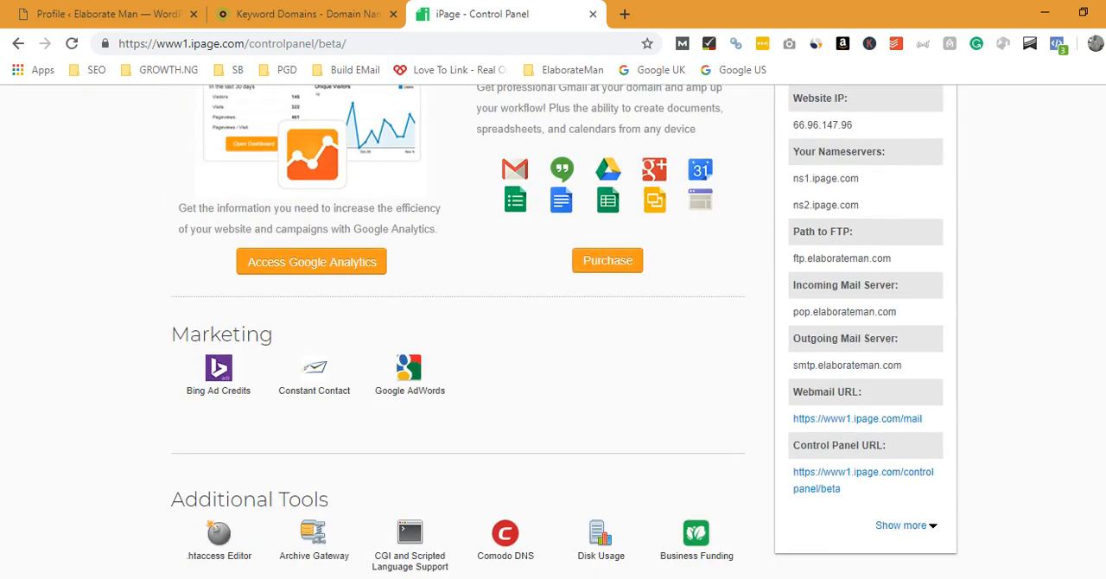
{"action": "scroll", "coordinate": [553, 346], "scroll_direction": "up", "scroll_amount": 2}
{"action": "scroll", "coordinate": [553, 346], "scroll_direction": "down", "scroll_amount": 3}
{"action": "scroll", "coordinate": [554, 345], "scroll_direction": "up", "scroll_amount": 2}
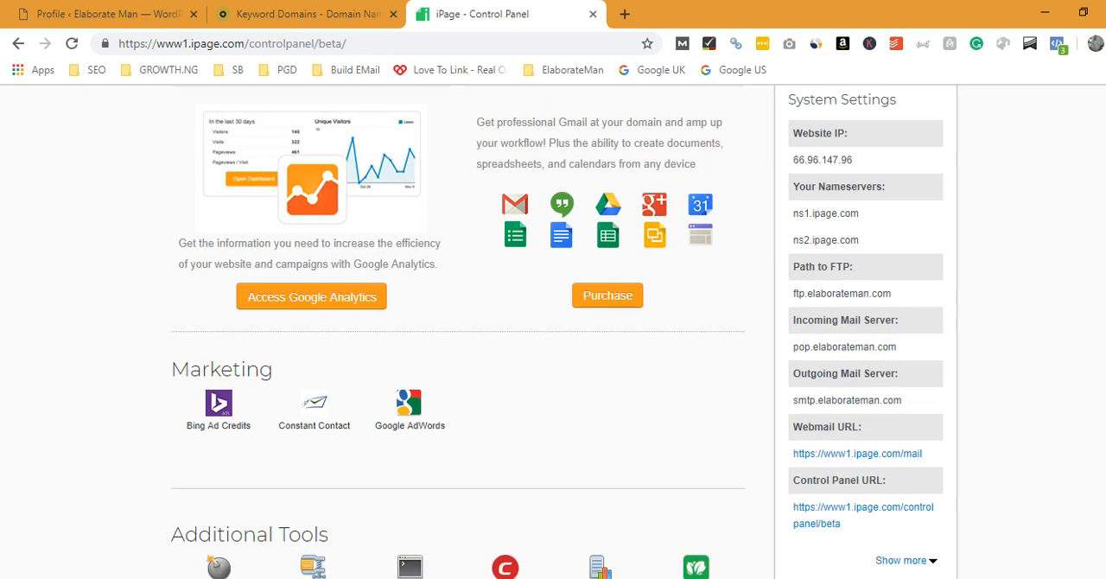
{"action": "scroll", "coordinate": [553, 345], "scroll_direction": "up", "scroll_amount": 8}
{"action": "scroll", "coordinate": [553, 346], "scroll_direction": "down", "scroll_amount": 12}
{"action": "scroll", "coordinate": [553, 346], "scroll_direction": "up", "scroll_amount": 10}
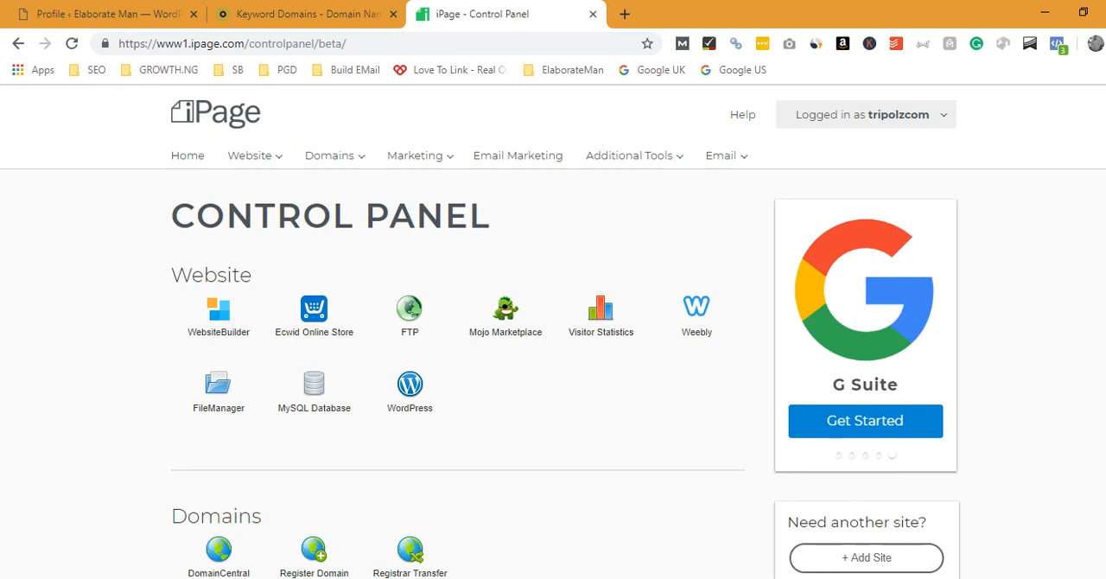
{"action": "scroll", "coordinate": [553, 345], "scroll_direction": "down", "scroll_amount": 2}
{"action": "scroll", "coordinate": [553, 346], "scroll_direction": "up", "scroll_amount": 2}
{"action": "scroll", "coordinate": [553, 345], "scroll_direction": "down", "scroll_amount": 1}
{"action": "scroll", "coordinate": [553, 345], "scroll_direction": "down", "scroll_amount": 1}
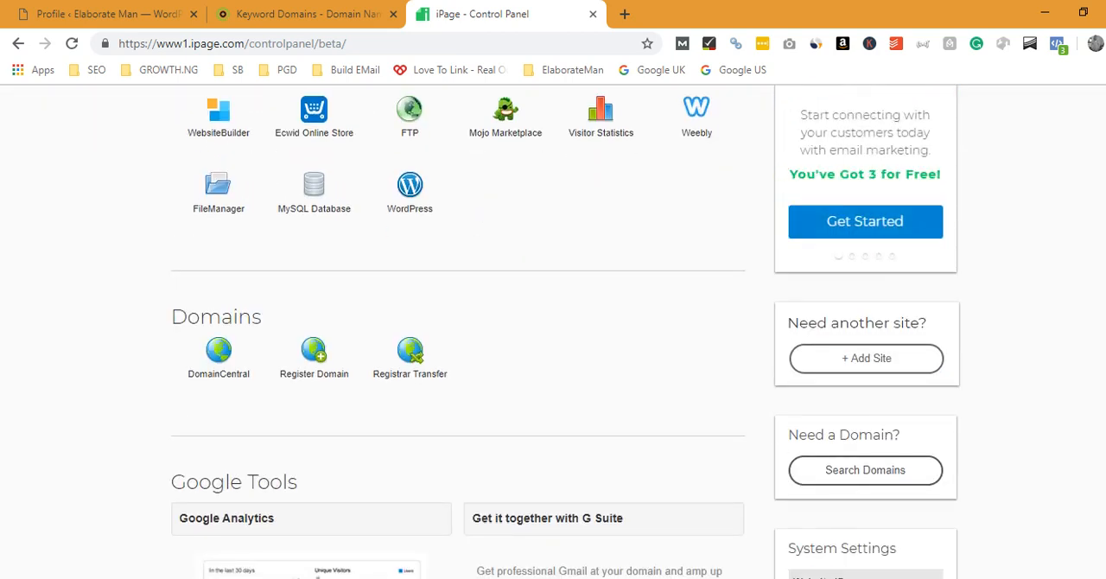
{"action": "scroll", "coordinate": [553, 345], "scroll_direction": "down", "scroll_amount": 1}
{"action": "scroll", "coordinate": [553, 346], "scroll_direction": "up", "scroll_amount": 3}
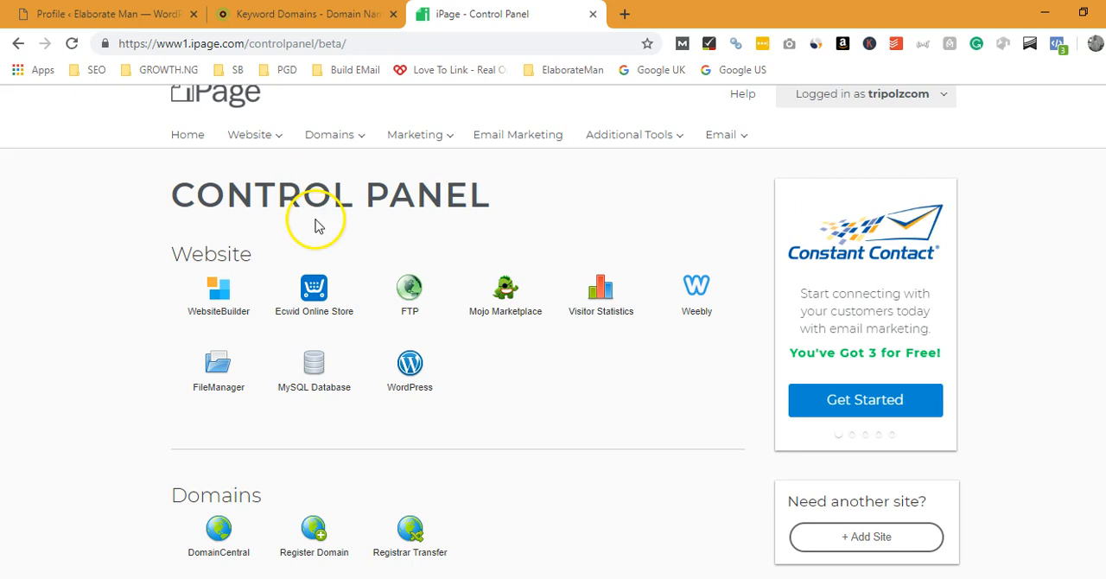
Step: Open DomainCentral and look through the list of domains registered in the account
{"action": "mouse_move", "coordinate": [322, 147]}
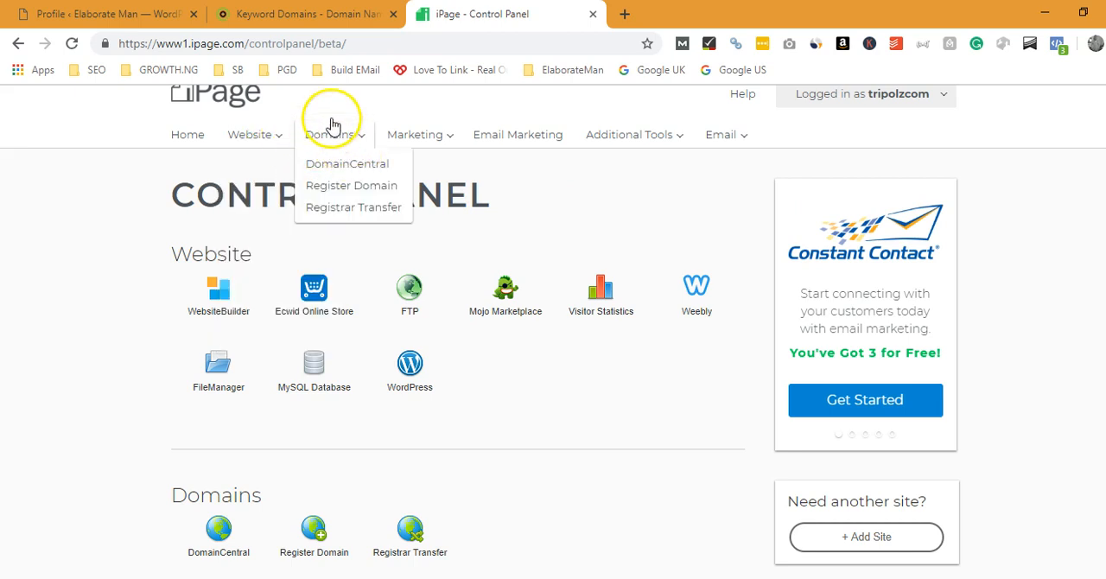
{"action": "left_click", "coordinate": [370, 169]}
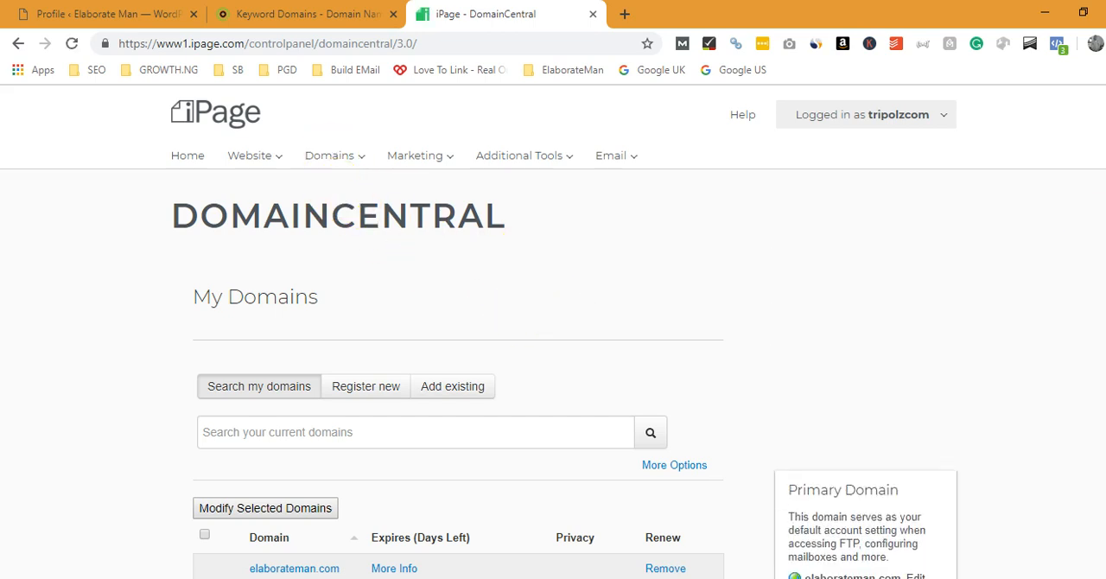
{"action": "scroll", "coordinate": [562, 315], "scroll_direction": "down", "scroll_amount": 4}
{"action": "scroll", "coordinate": [562, 328], "scroll_direction": "up", "scroll_amount": 3}
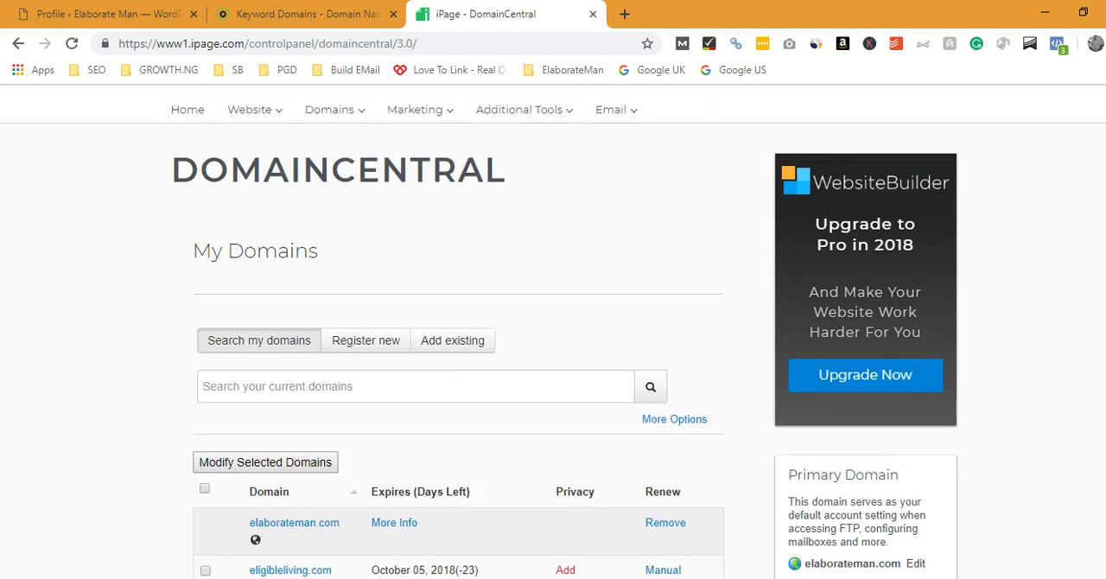
{"action": "scroll", "coordinate": [554, 335], "scroll_direction": "down", "scroll_amount": 1}
{"action": "scroll", "coordinate": [554, 335], "scroll_direction": "down", "scroll_amount": 2}
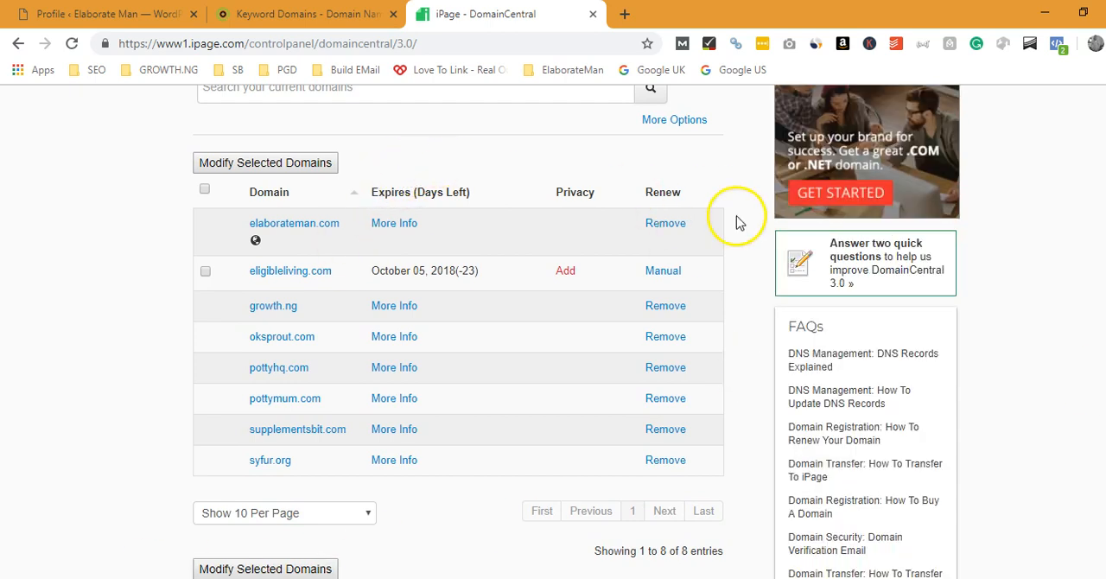
{"action": "scroll", "coordinate": [786, 316], "scroll_direction": "up", "scroll_amount": 4}
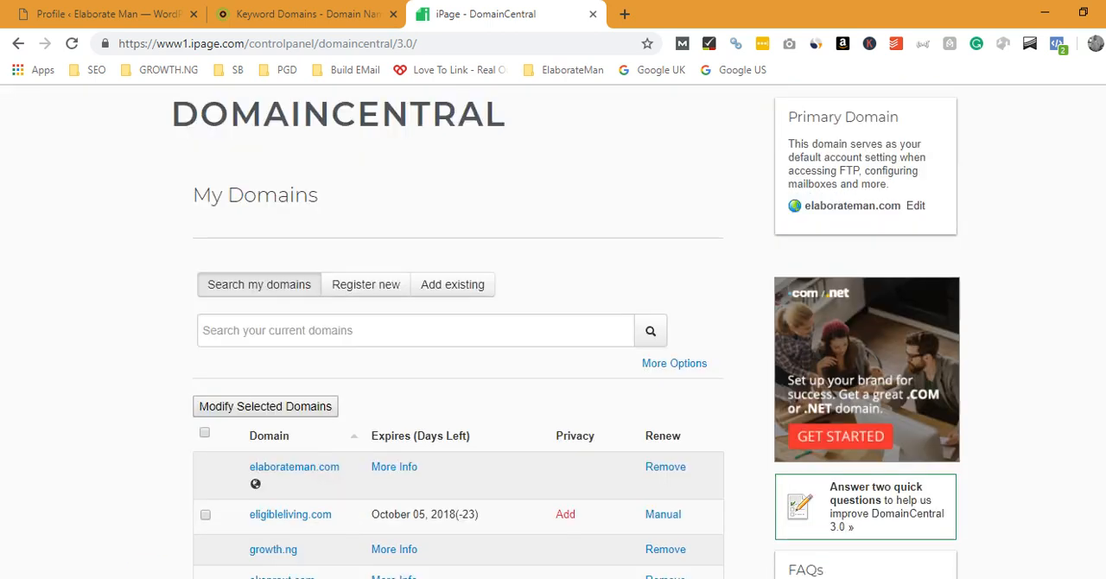
{"action": "scroll", "coordinate": [785, 317], "scroll_direction": "down", "scroll_amount": 2}
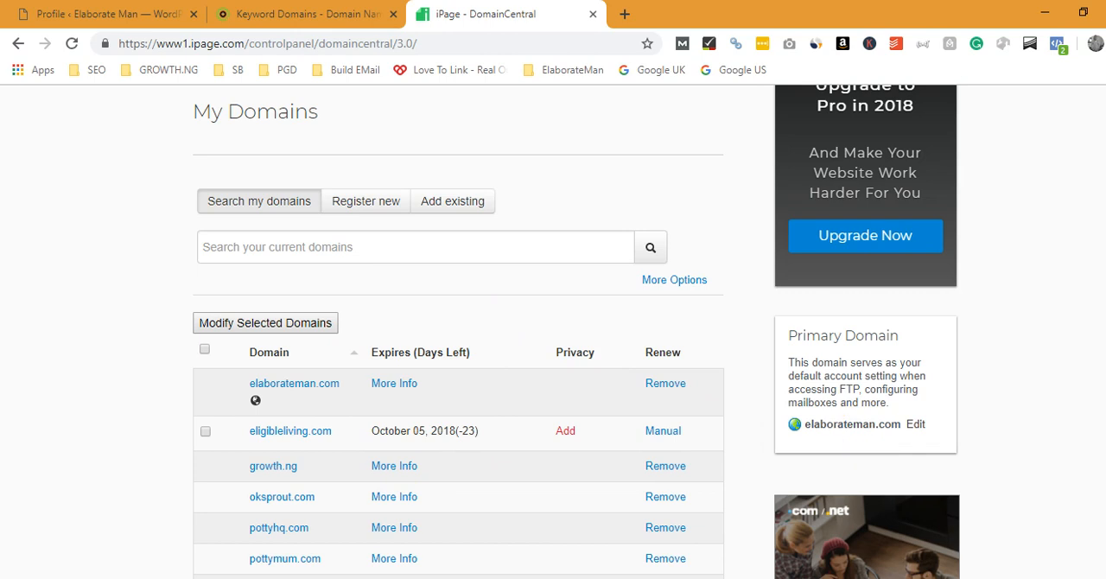
{"action": "scroll", "coordinate": [553, 346], "scroll_direction": "down", "scroll_amount": 3}
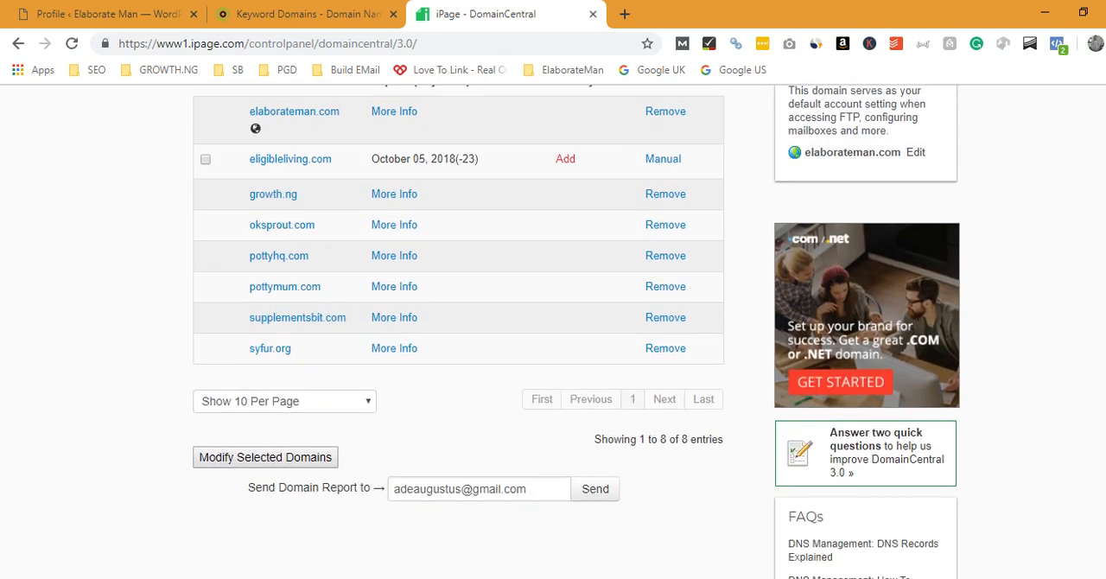
Step: Open the pointer settings of pottyhq.com and examine its home directory type options and subdirectory path, keeping Subdirectory selected
{"action": "left_click", "coordinate": [410, 261]}
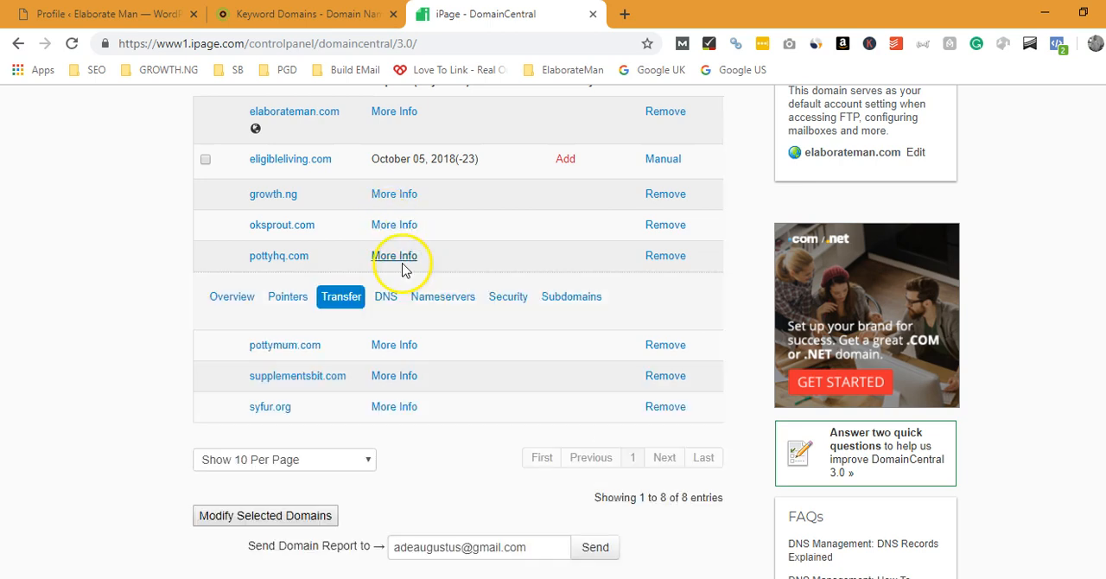
{"action": "left_click", "coordinate": [289, 297]}
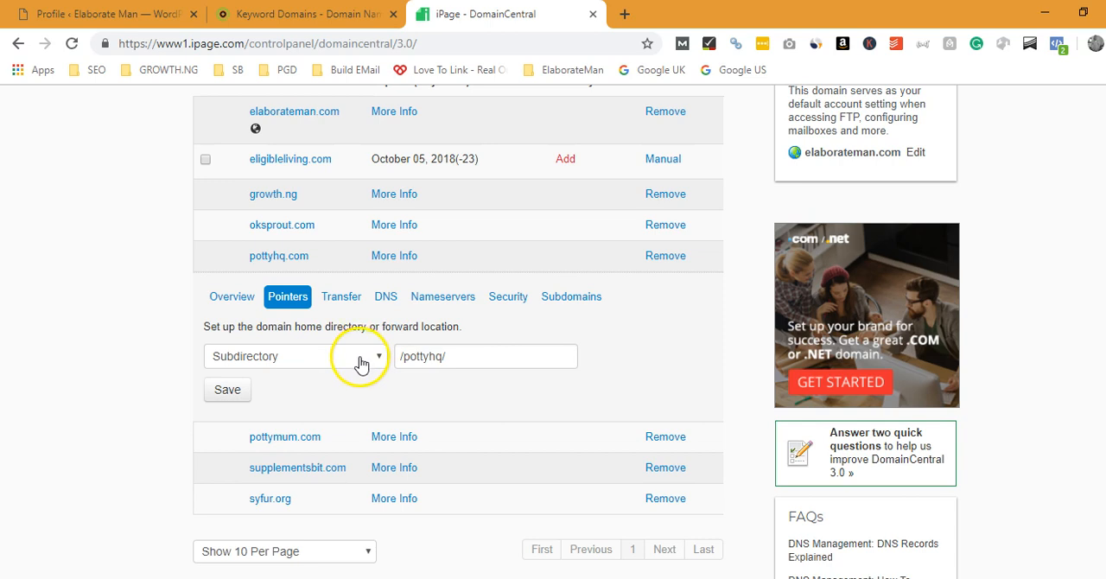
{"action": "left_click", "coordinate": [361, 361]}
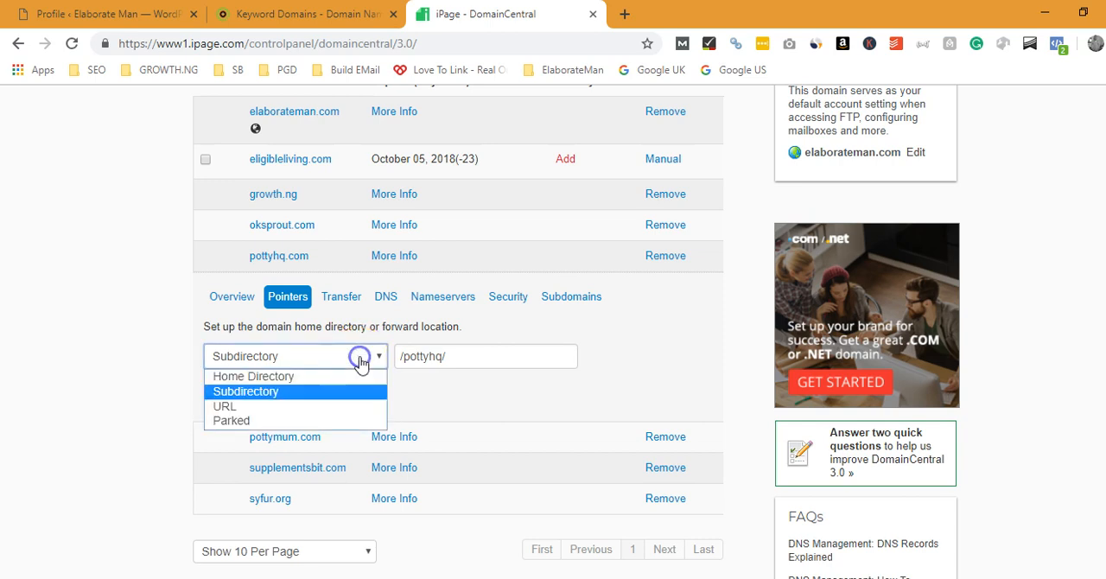
{"action": "left_click", "coordinate": [294, 391]}
{"action": "left_click_drag", "start_coordinate": [467, 361], "coordinate": [399, 362]}
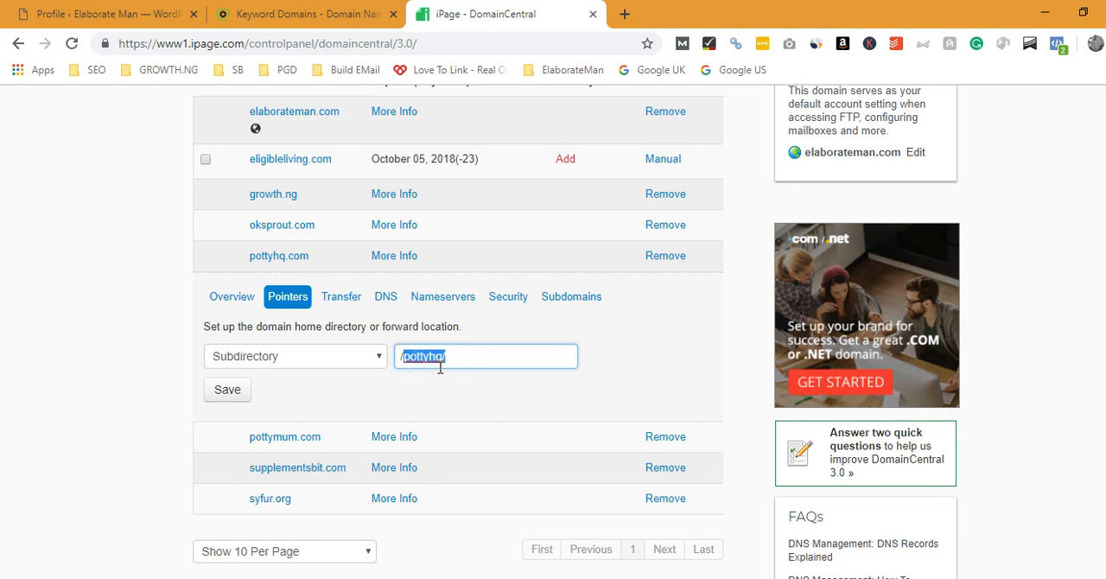
Step: Look over the NameStation domain suggestions for baking and return to the pottyhq.com pointer settings
{"action": "left_click", "coordinate": [308, 14]}
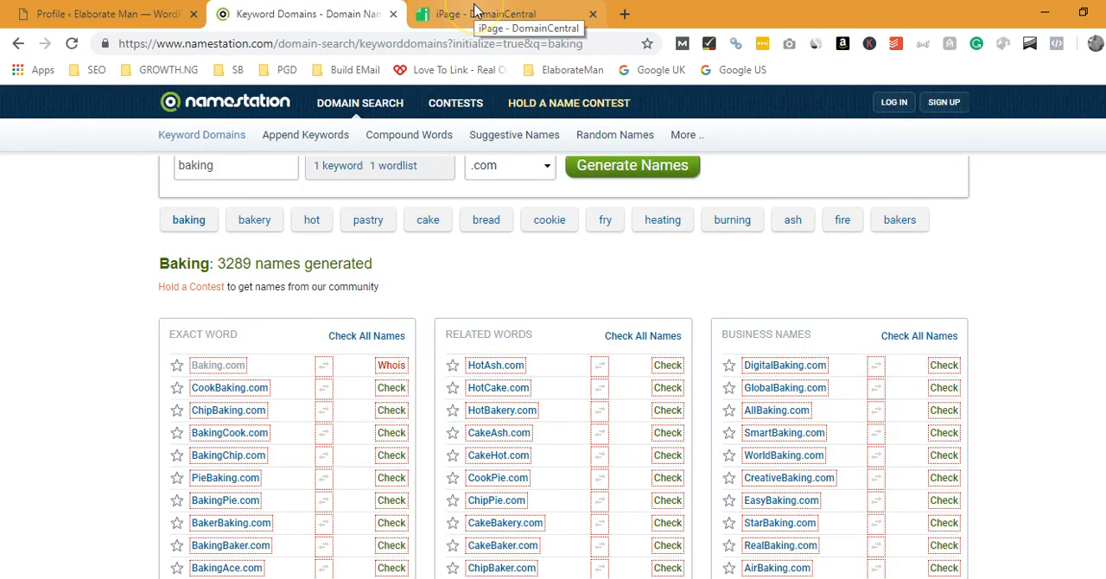
{"action": "scroll", "coordinate": [563, 367], "scroll_direction": "down", "scroll_amount": 2}
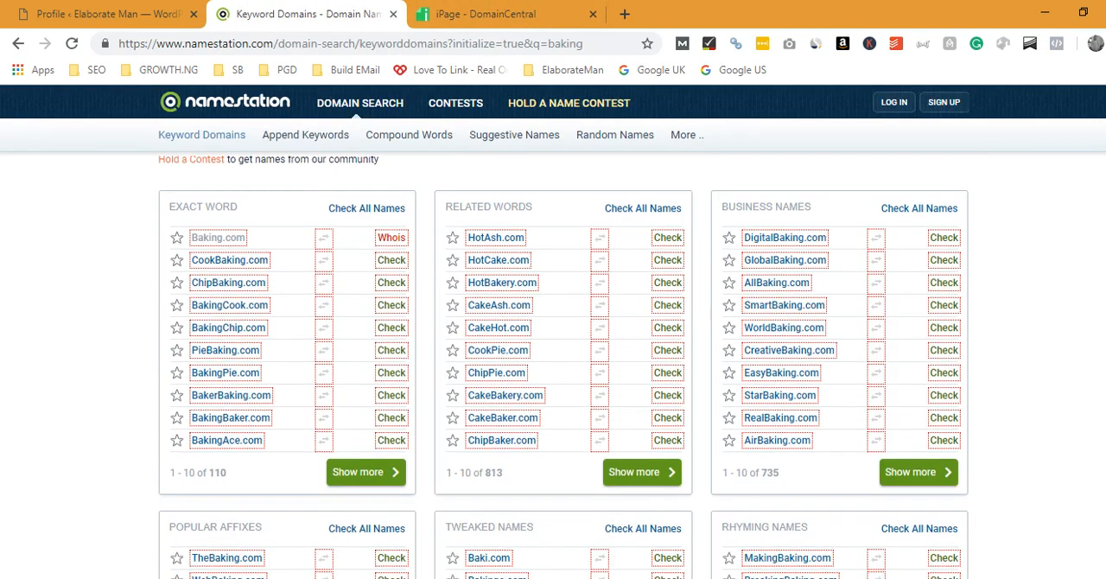
{"action": "left_click", "coordinate": [462, 14]}
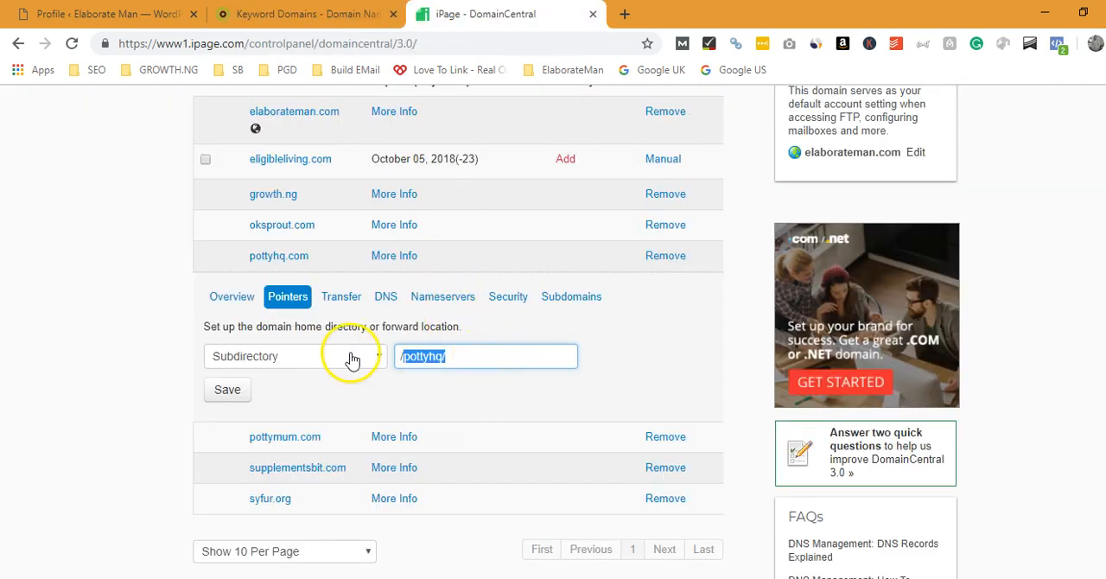
{"action": "left_click", "coordinate": [173, 386]}
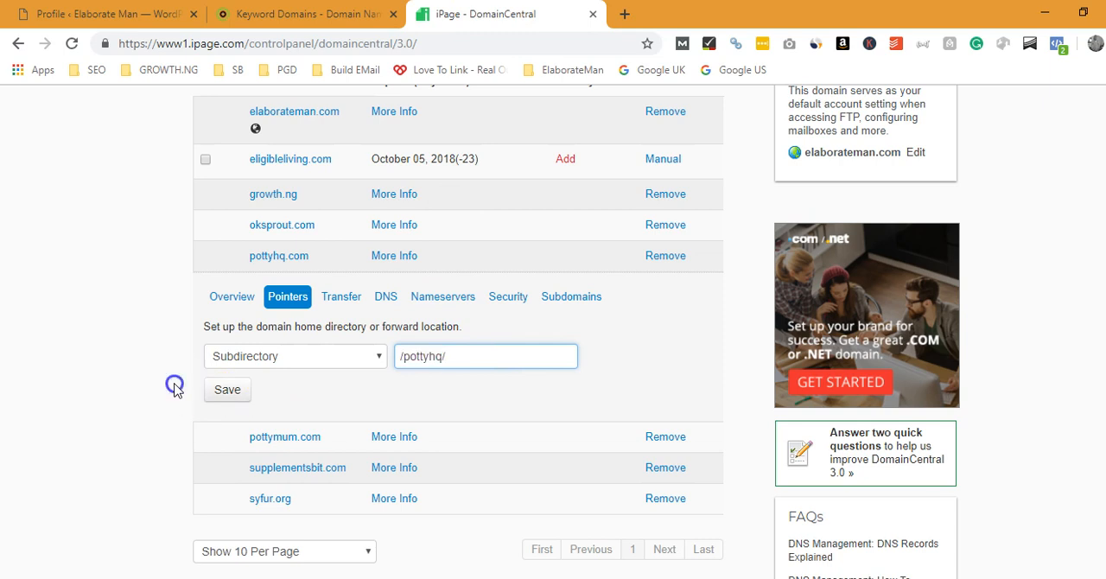
Step: Leave DomainCentral and return to the hosting control panel's home page
{"action": "scroll", "coordinate": [458, 345], "scroll_direction": "up", "scroll_amount": 5}
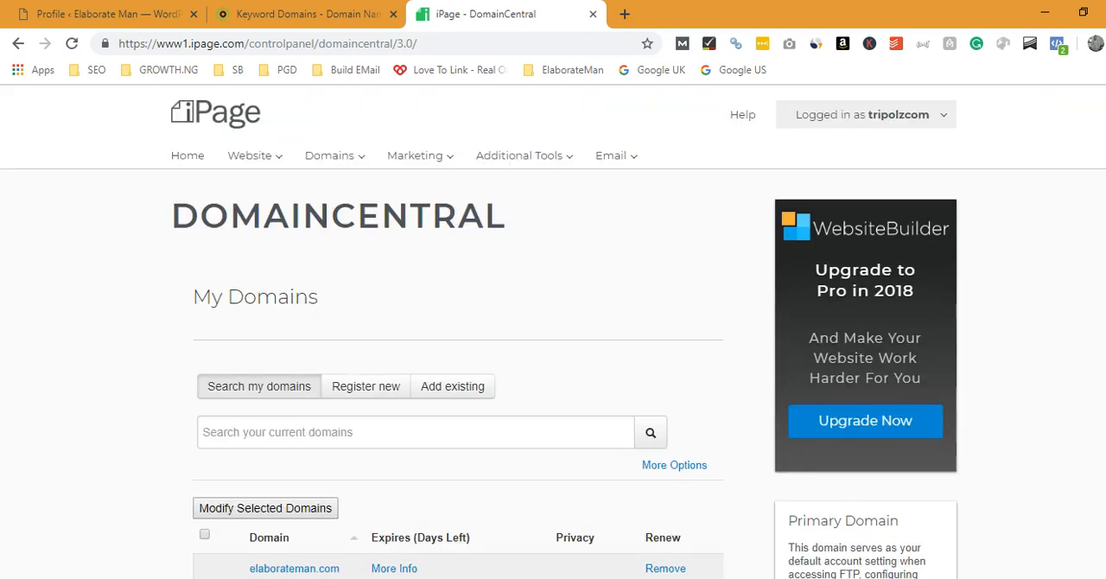
{"action": "left_click", "coordinate": [200, 155]}
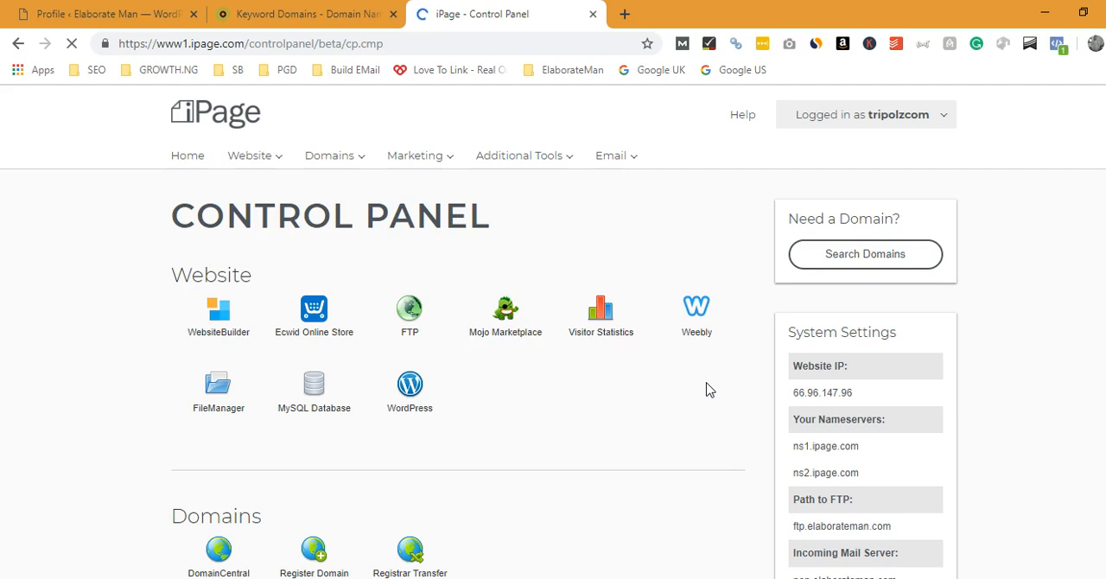
{"action": "mouse_move", "coordinate": [352, 165]}
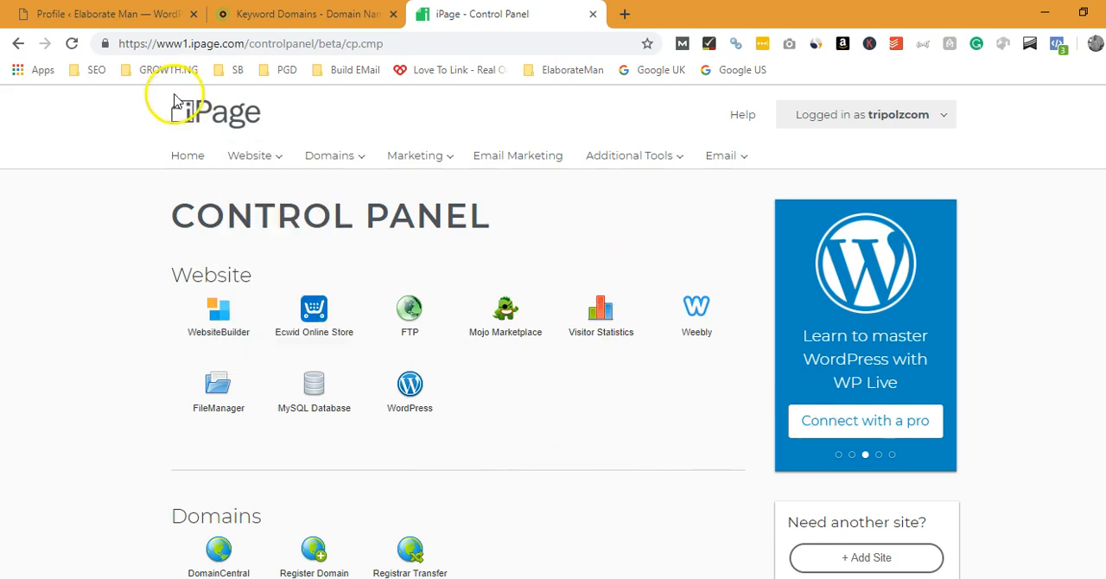
{"action": "left_click", "coordinate": [188, 168]}
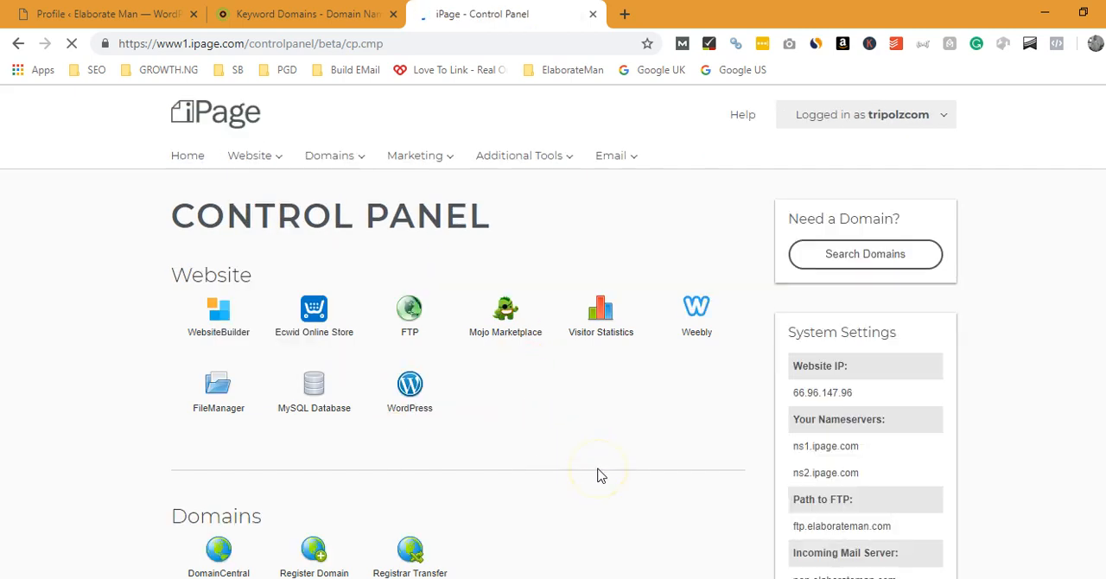
Step: Launch the WordPress installer from the control panel and open the list of domains for the installation
{"action": "left_click", "coordinate": [414, 419]}
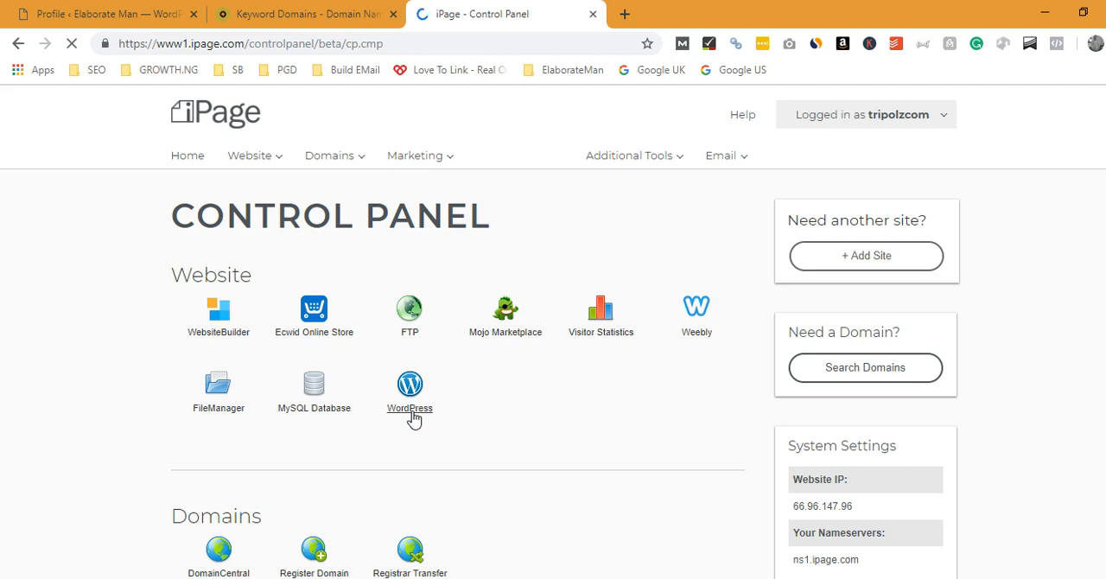
{"action": "left_click", "coordinate": [411, 398]}
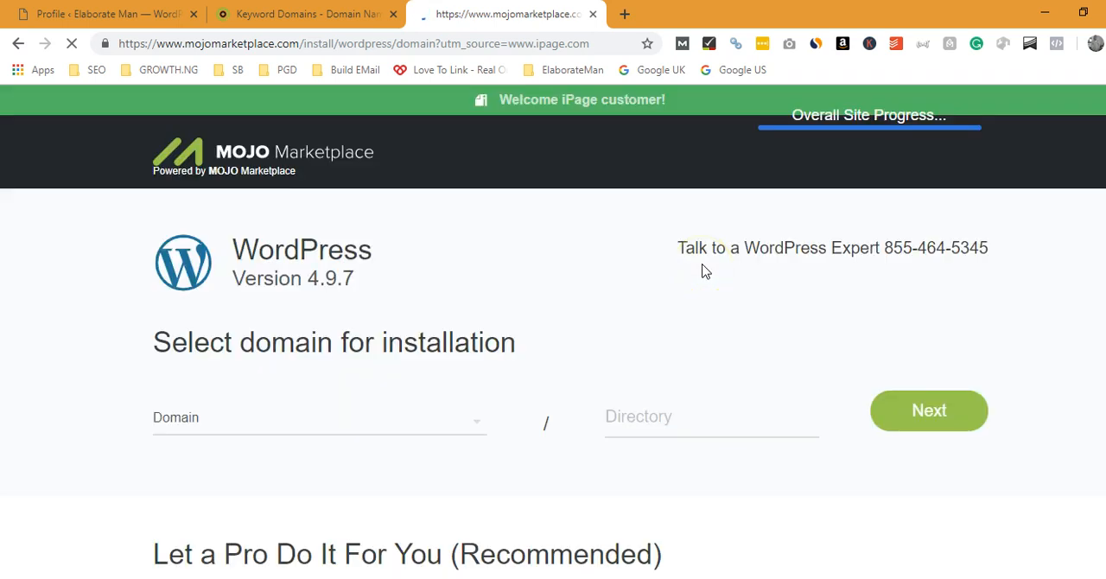
{"action": "left_click", "coordinate": [394, 439]}
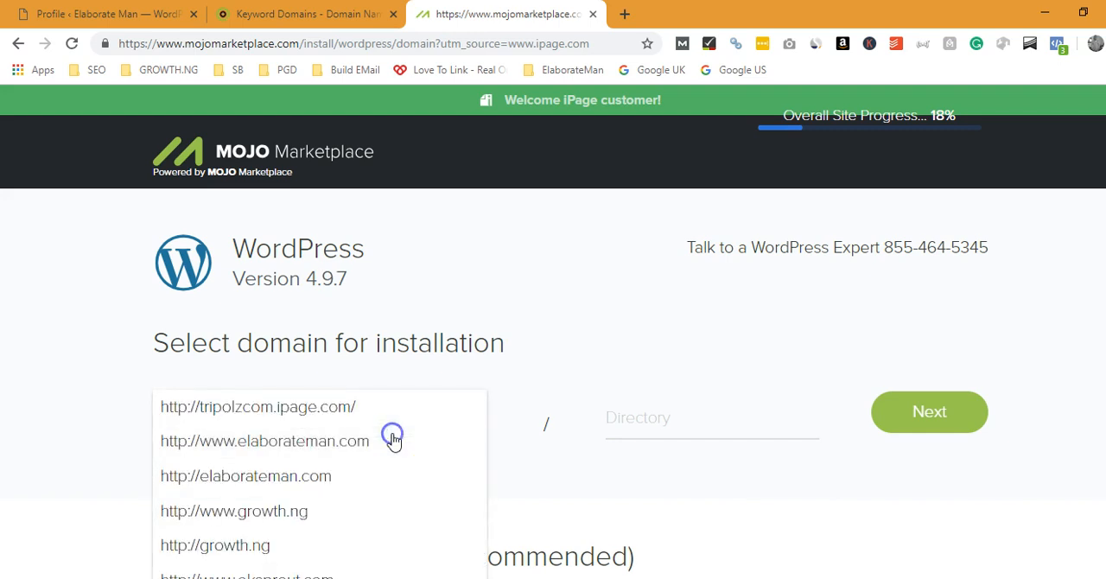
Step: Examine the domain choices and the Directory field offered for the WordPress installation, leaving both empty
{"action": "left_click", "coordinate": [574, 325]}
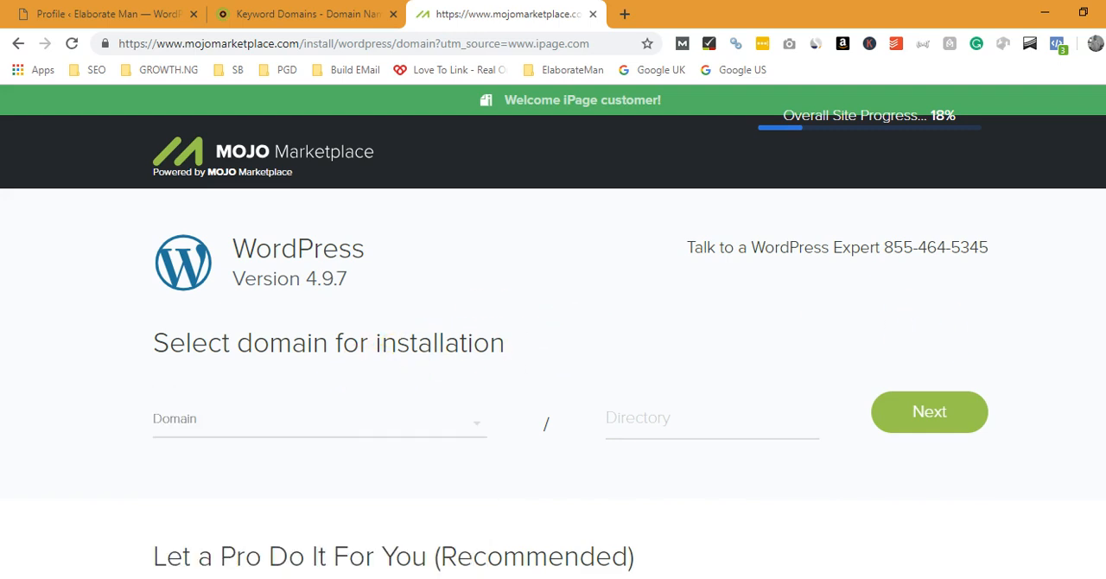
{"action": "scroll", "coordinate": [553, 332], "scroll_direction": "down", "scroll_amount": 2}
{"action": "left_click", "coordinate": [432, 216]}
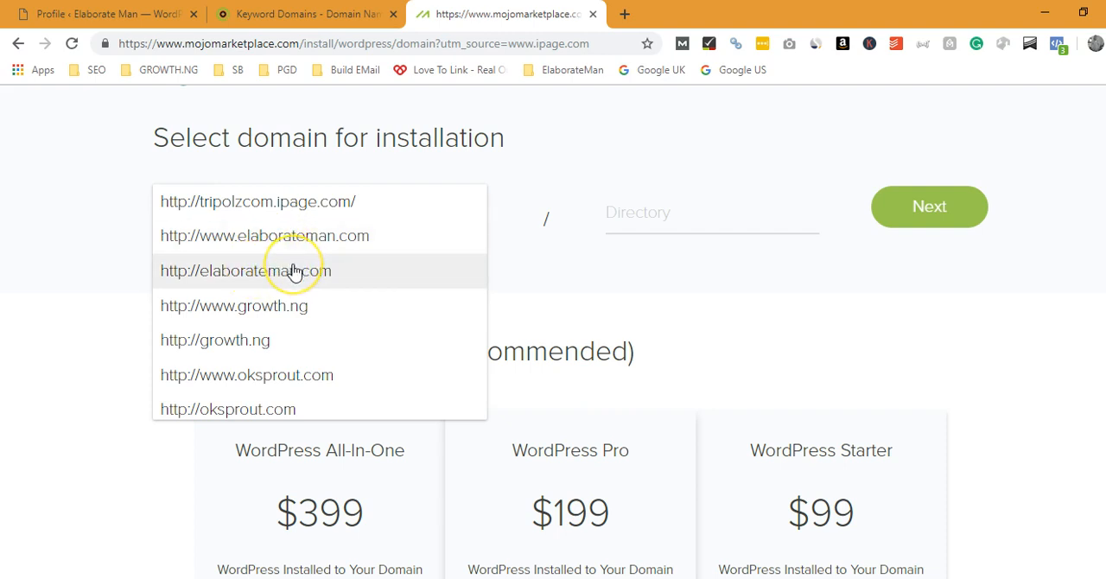
{"action": "left_click", "coordinate": [320, 274]}
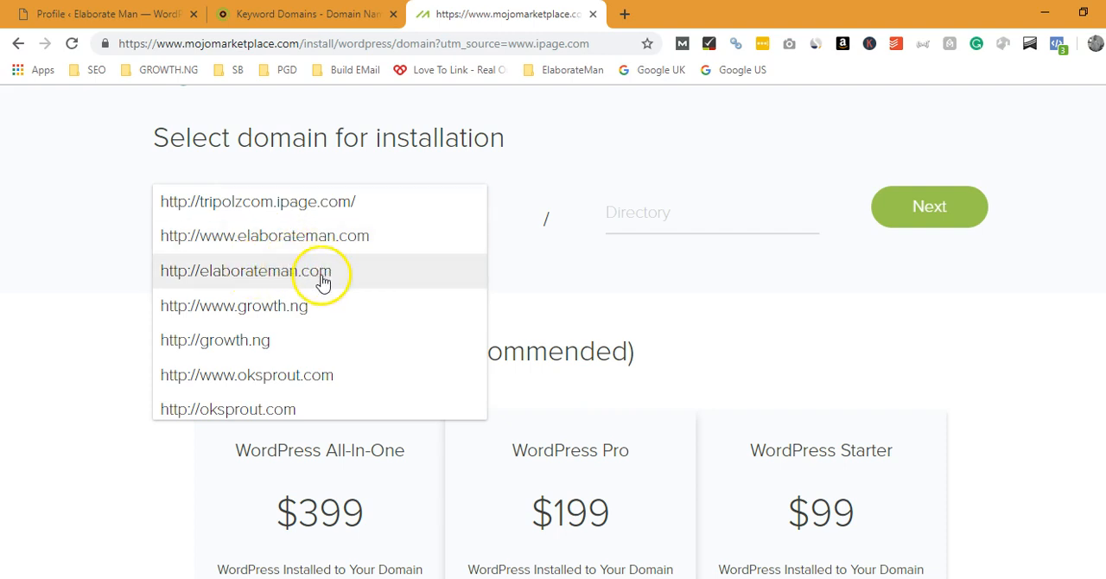
{"action": "left_click", "coordinate": [590, 147]}
{"action": "left_click", "coordinate": [739, 225]}
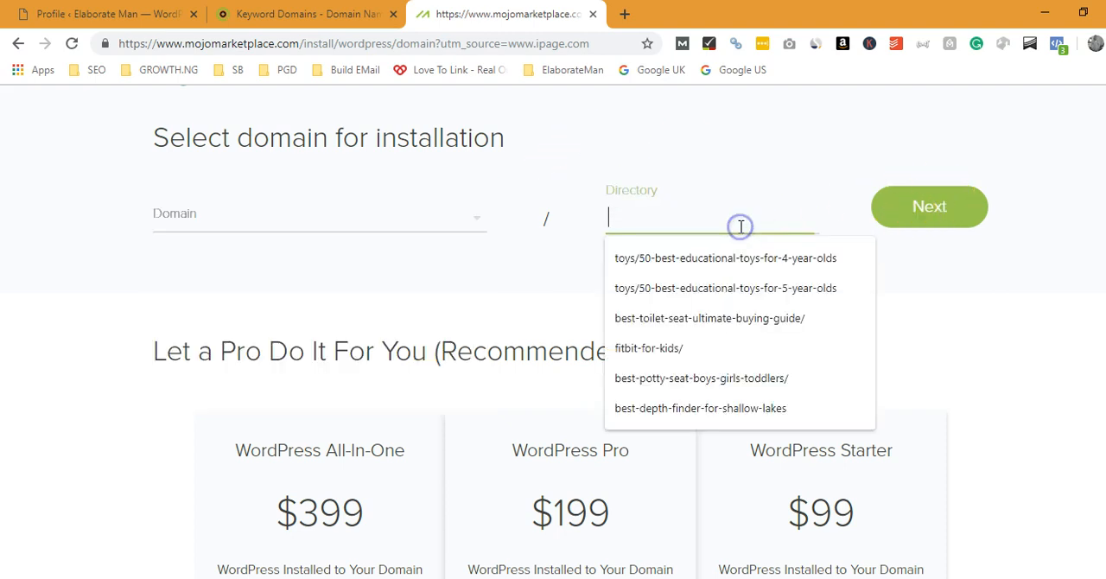
{"action": "left_click", "coordinate": [640, 217]}
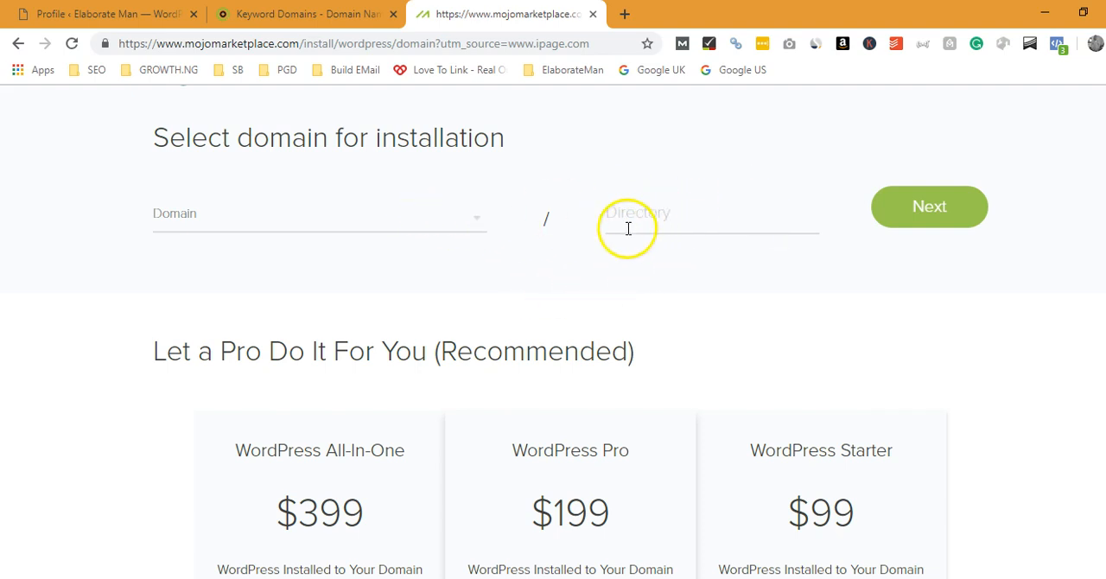
{"action": "left_click", "coordinate": [466, 227]}
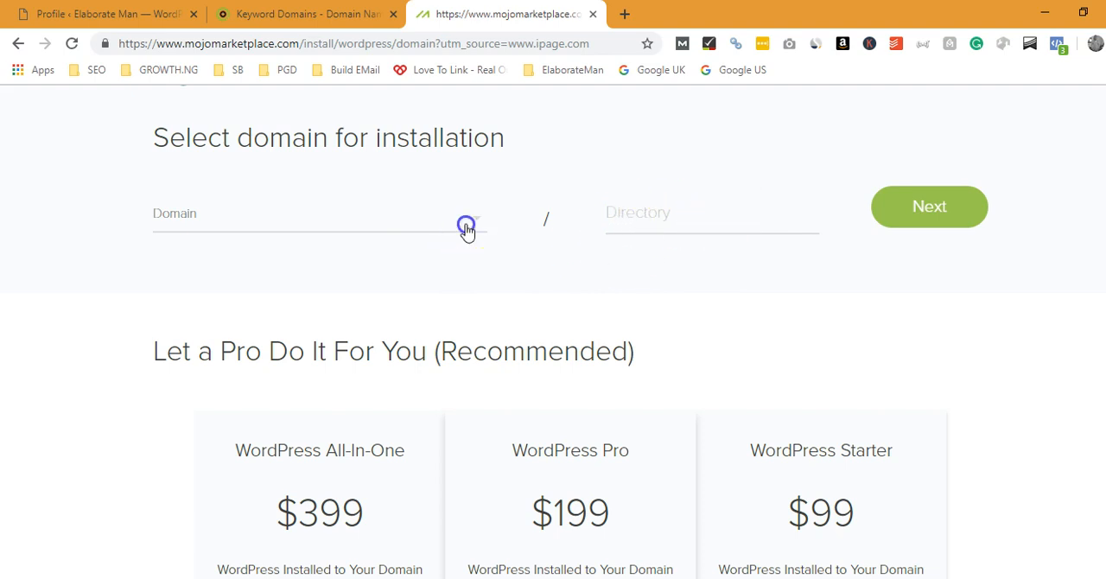
{"action": "left_click", "coordinate": [565, 170]}
Step: Review the Overall Site Progress checklist and the paid WordPress installation packages
{"action": "scroll", "coordinate": [553, 346], "scroll_direction": "up", "scroll_amount": 2}
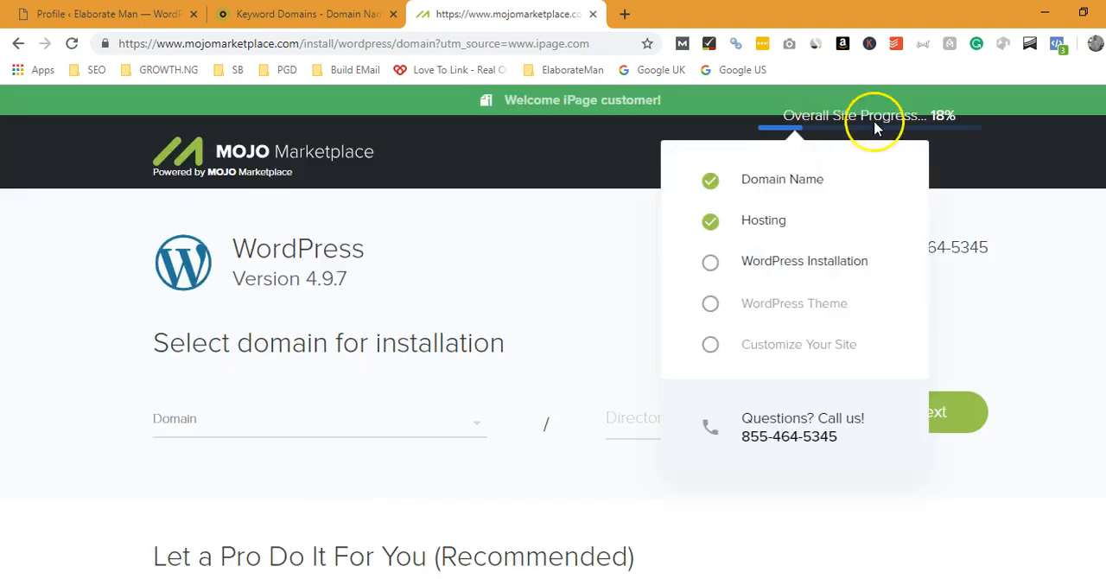
{"action": "mouse_move", "coordinate": [886, 140]}
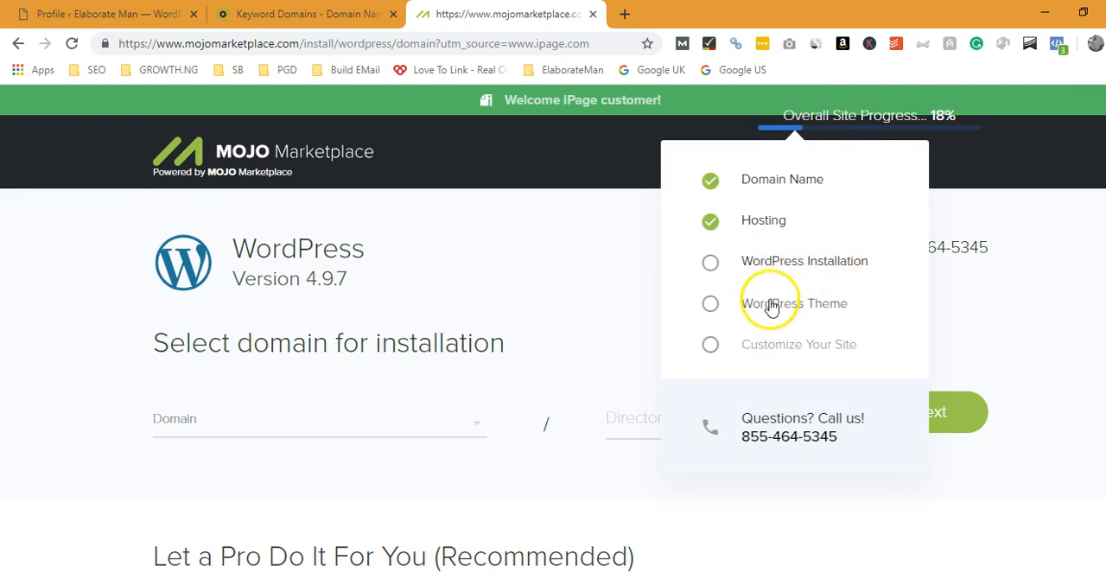
{"action": "scroll", "coordinate": [553, 346], "scroll_direction": "down", "scroll_amount": 10}
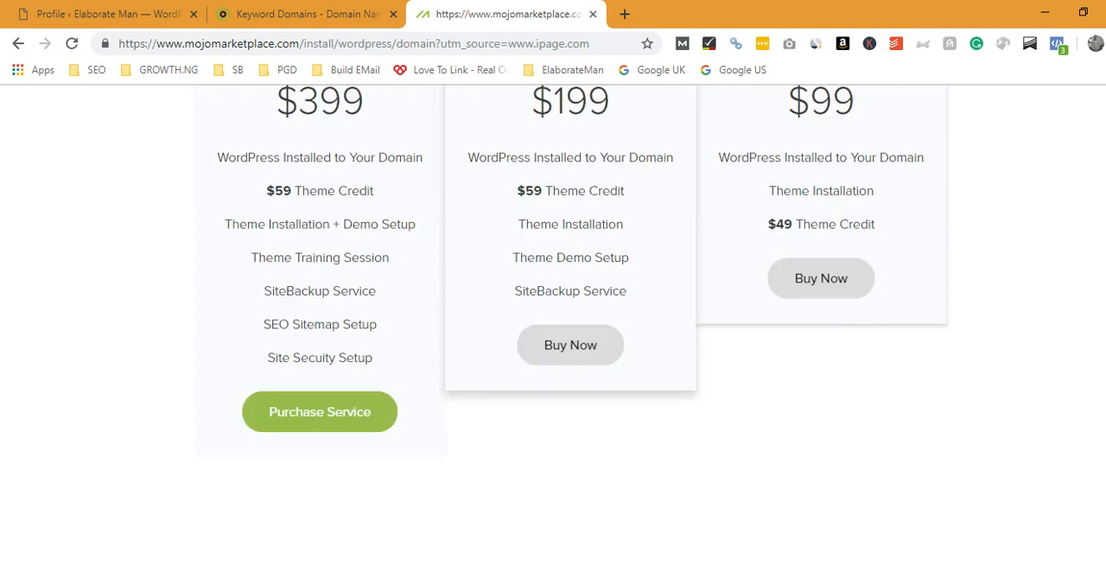
{"action": "scroll", "coordinate": [553, 346], "scroll_direction": "up", "scroll_amount": 9}
{"action": "scroll", "coordinate": [553, 346], "scroll_direction": "up", "scroll_amount": 1}
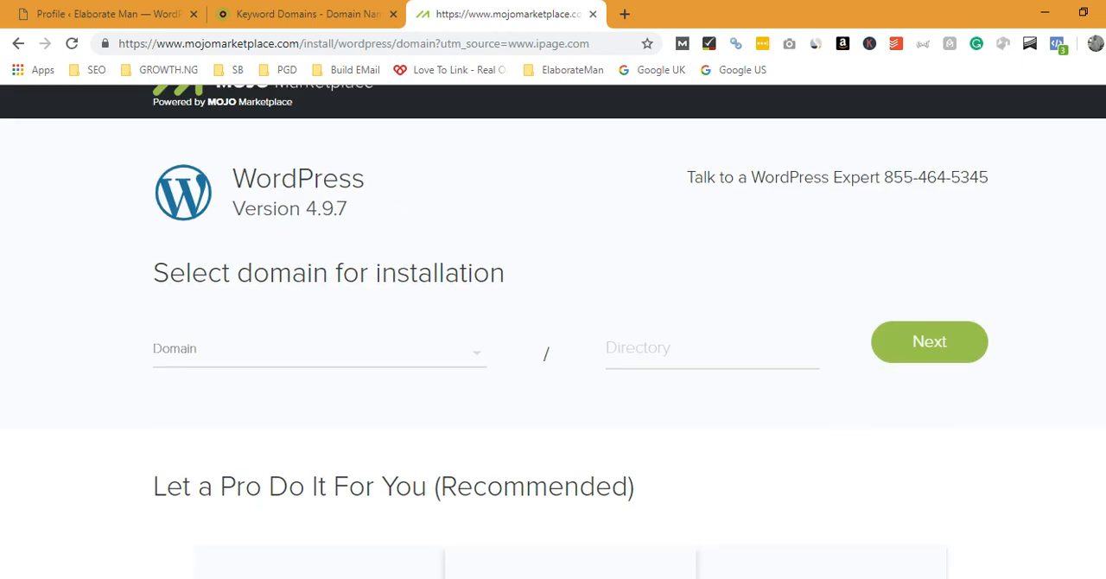
Step: Look through the installation domain list again and over the rest of the WordPress installer page without choosing a domain
{"action": "left_click", "coordinate": [467, 366]}
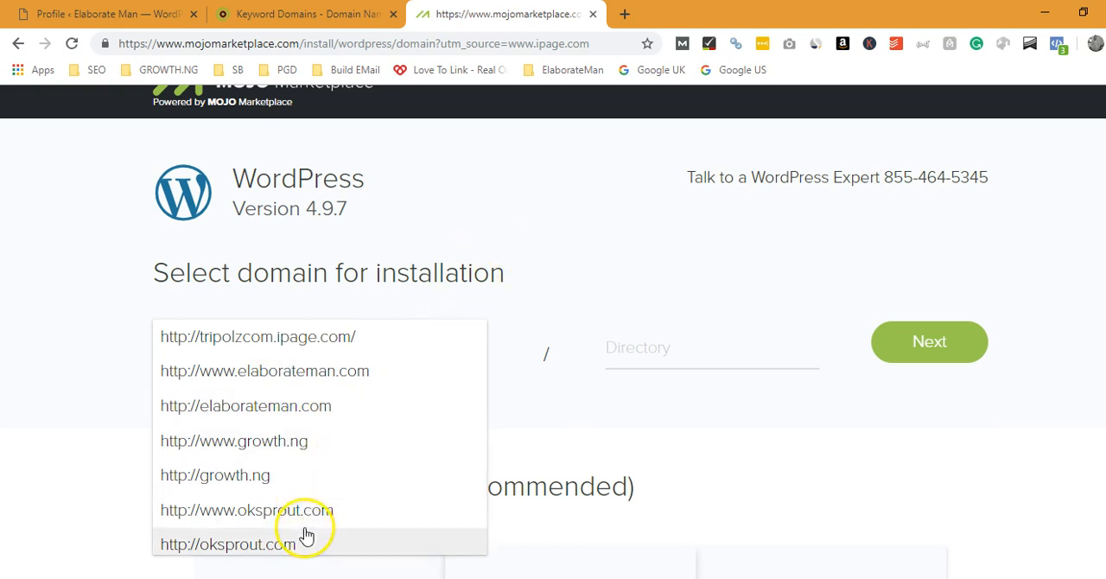
{"action": "left_click", "coordinate": [585, 234]}
{"action": "scroll", "coordinate": [586, 234], "scroll_direction": "up", "scroll_amount": 1}
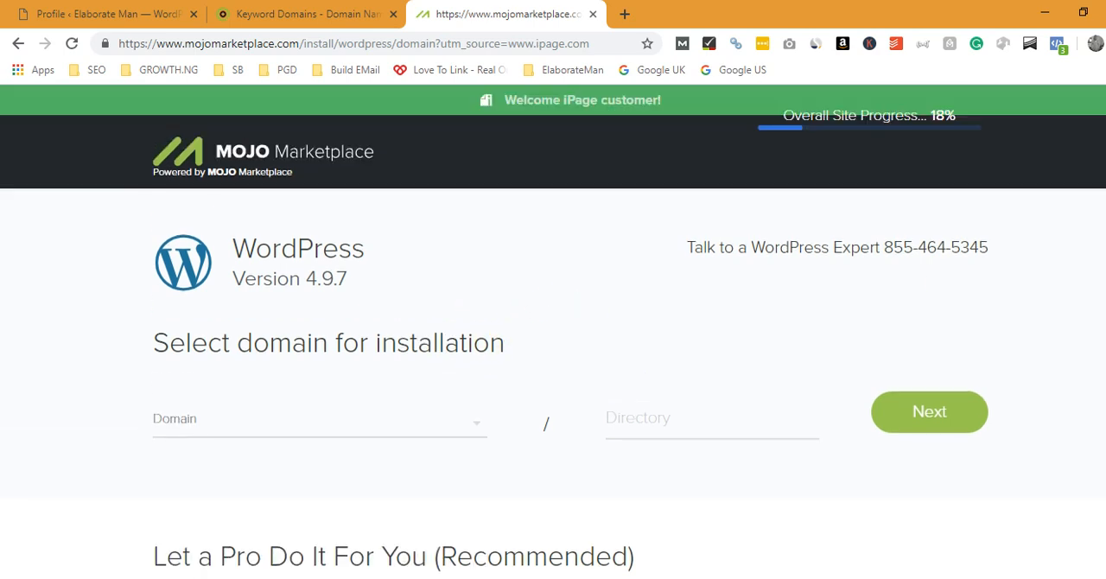
{"action": "scroll", "coordinate": [553, 328], "scroll_direction": "down", "scroll_amount": 1}
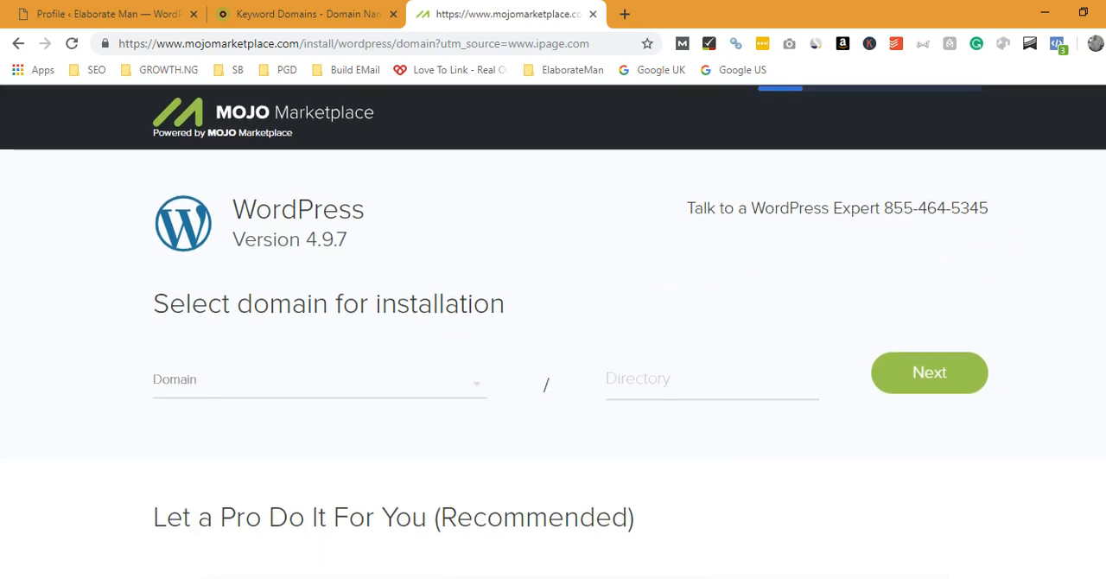
{"action": "scroll", "coordinate": [554, 331], "scroll_direction": "down", "scroll_amount": 3}
{"action": "scroll", "coordinate": [553, 331], "scroll_direction": "up", "scroll_amount": 3}
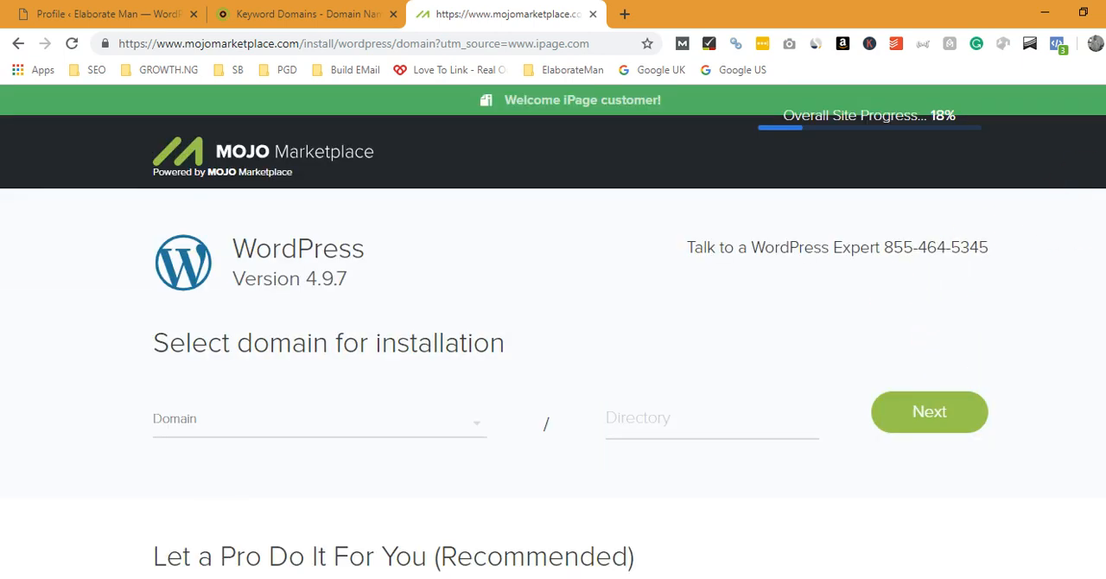
{"action": "scroll", "coordinate": [553, 331], "scroll_direction": "down", "scroll_amount": 3}
{"action": "scroll", "coordinate": [553, 331], "scroll_direction": "up", "scroll_amount": 3}
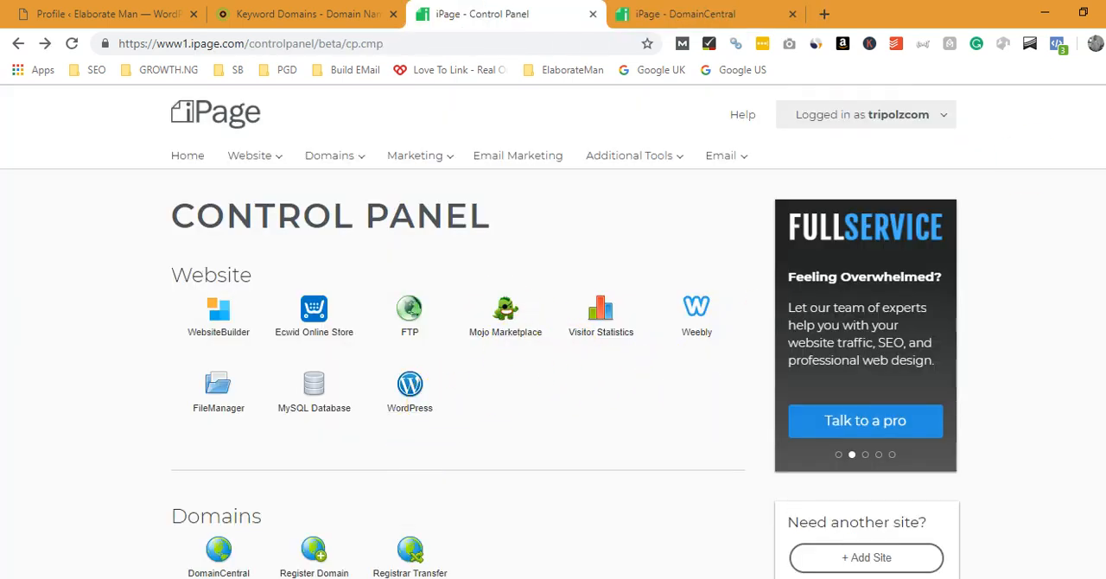
Step: Open the WordPress admin dashboard at elaborateman.com/wp-admin in place of the hosting control panel
{"action": "scroll", "coordinate": [553, 331], "scroll_direction": "down", "scroll_amount": 4}
{"action": "scroll", "coordinate": [553, 331], "scroll_direction": "up", "scroll_amount": 4}
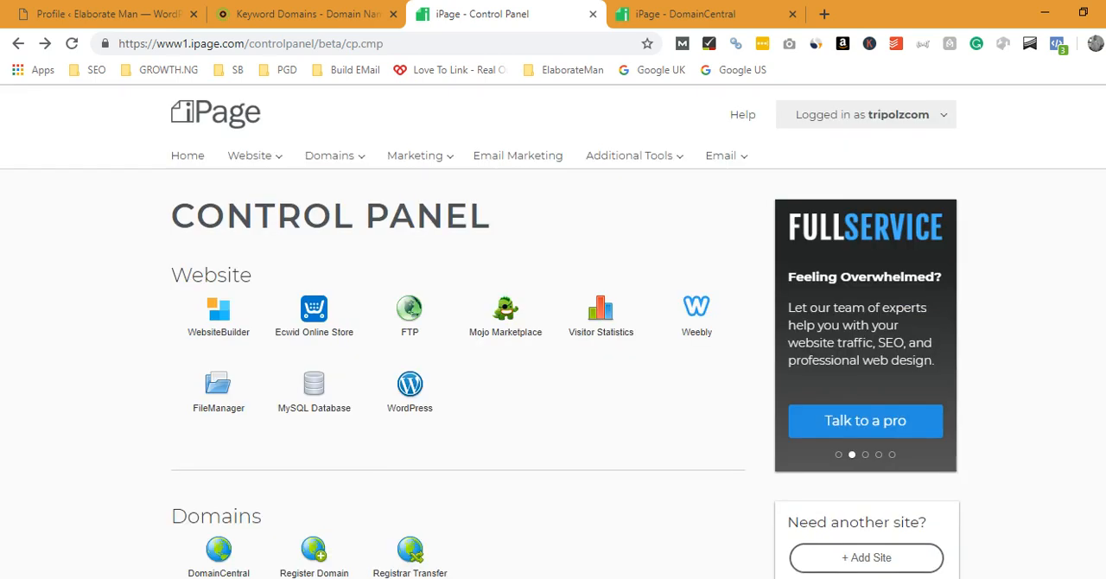
{"action": "left_click", "coordinate": [542, 48]}
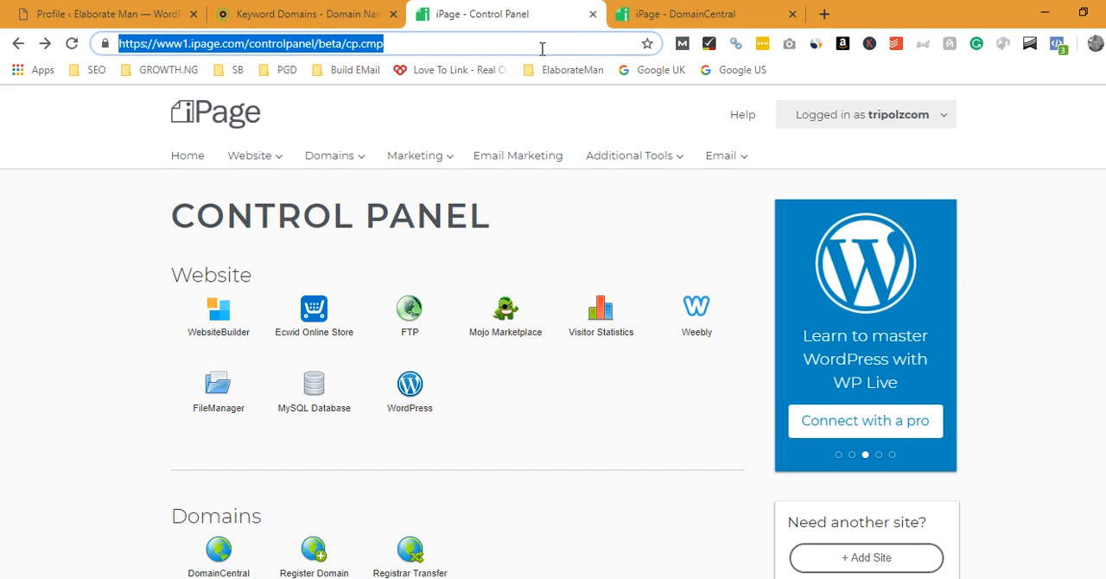
{"action": "type", "text": "el"}
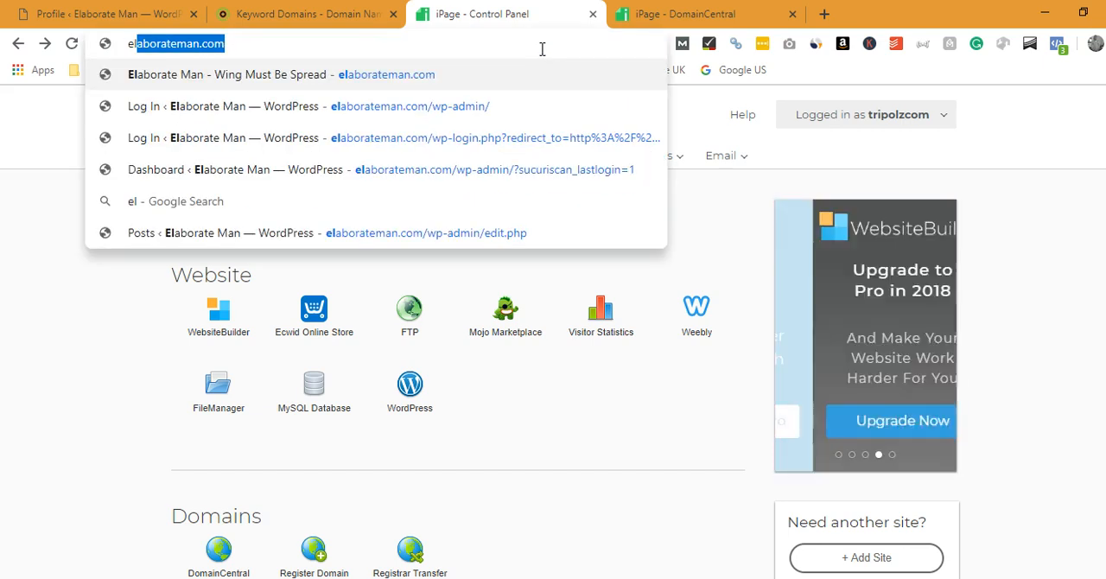
{"action": "type", "text": "abora"}
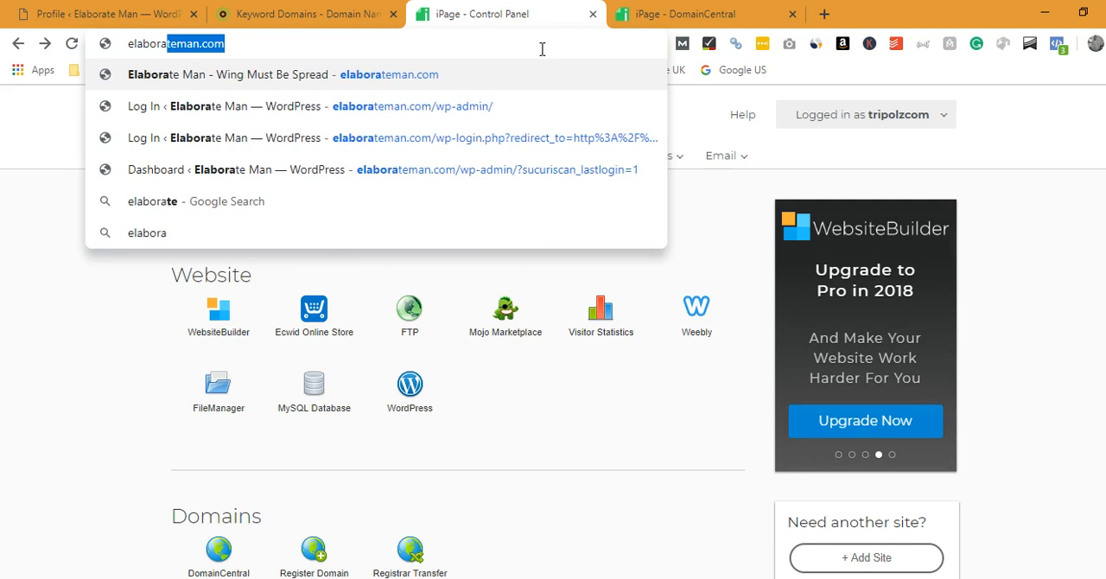
{"action": "type", "text": "teman.com"}
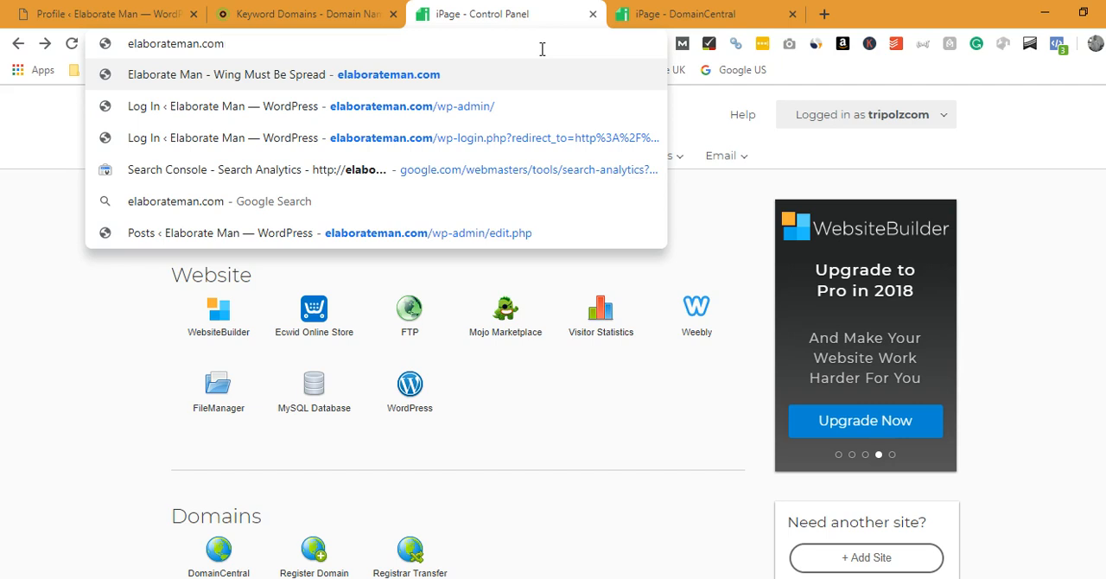
{"action": "type", "text": "/wp"}
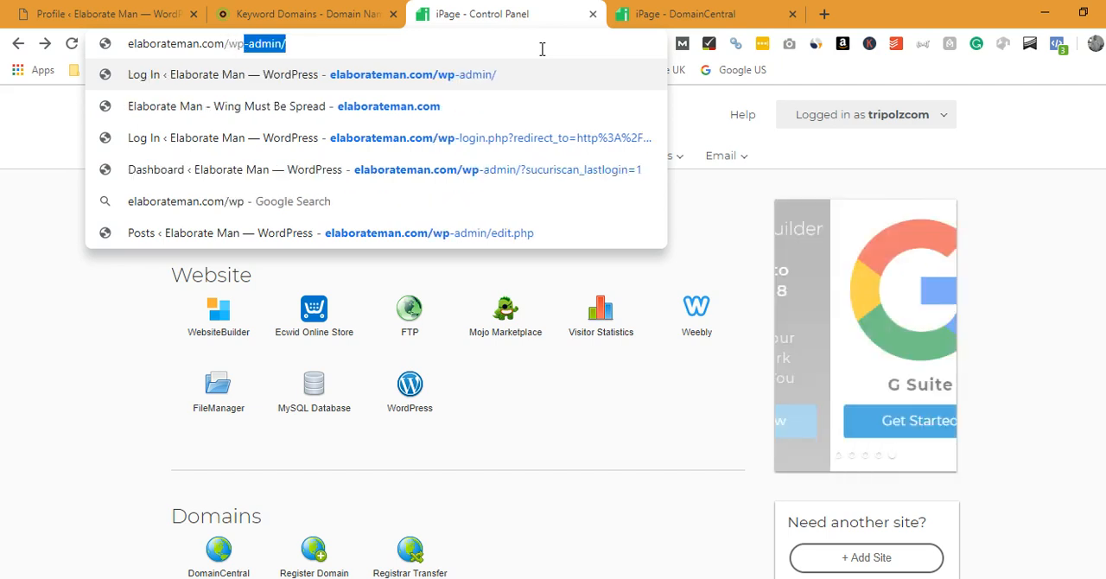
{"action": "type", "text": "-admin"}
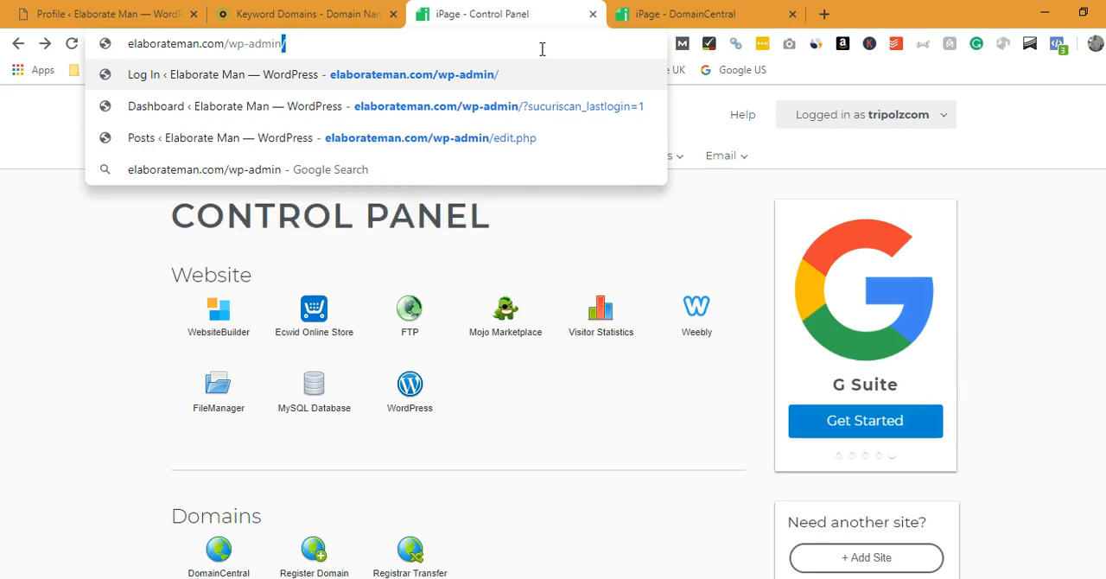
{"action": "key", "text": "Return"}
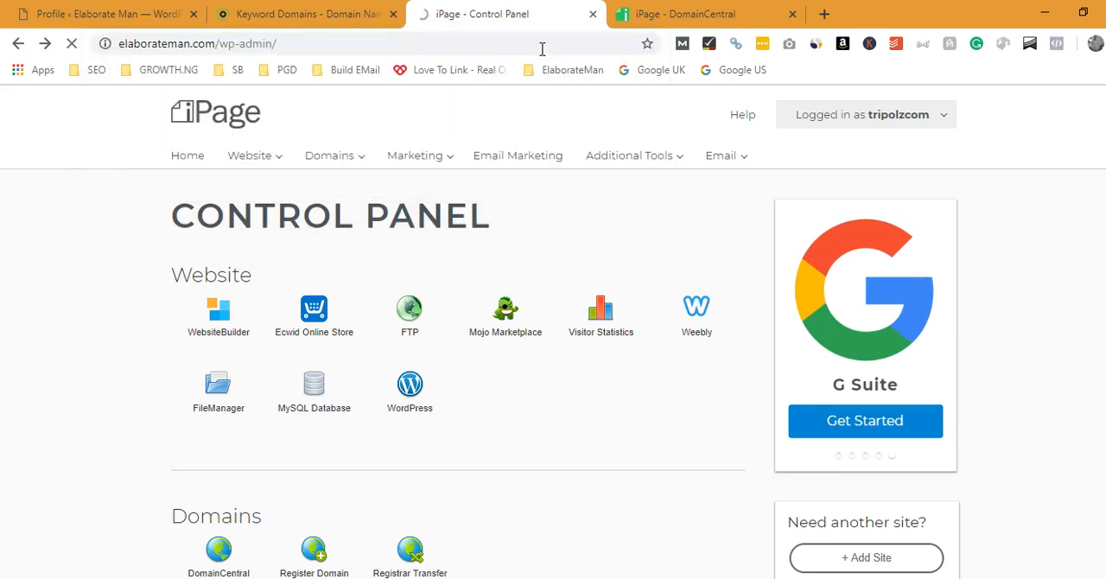
{"action": "left_click", "coordinate": [659, 13]}
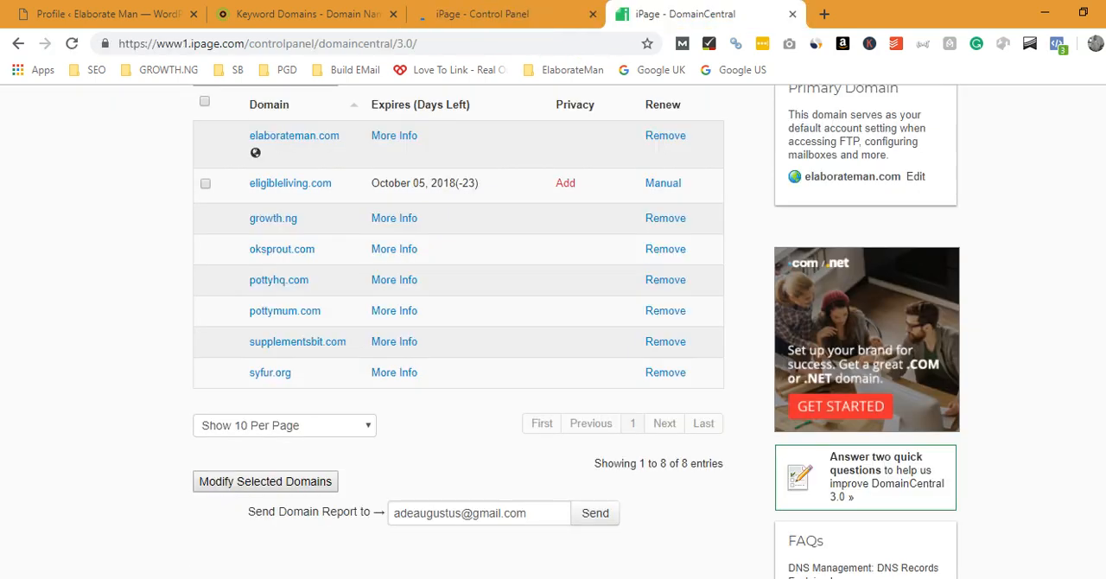
{"action": "left_click", "coordinate": [536, 12]}
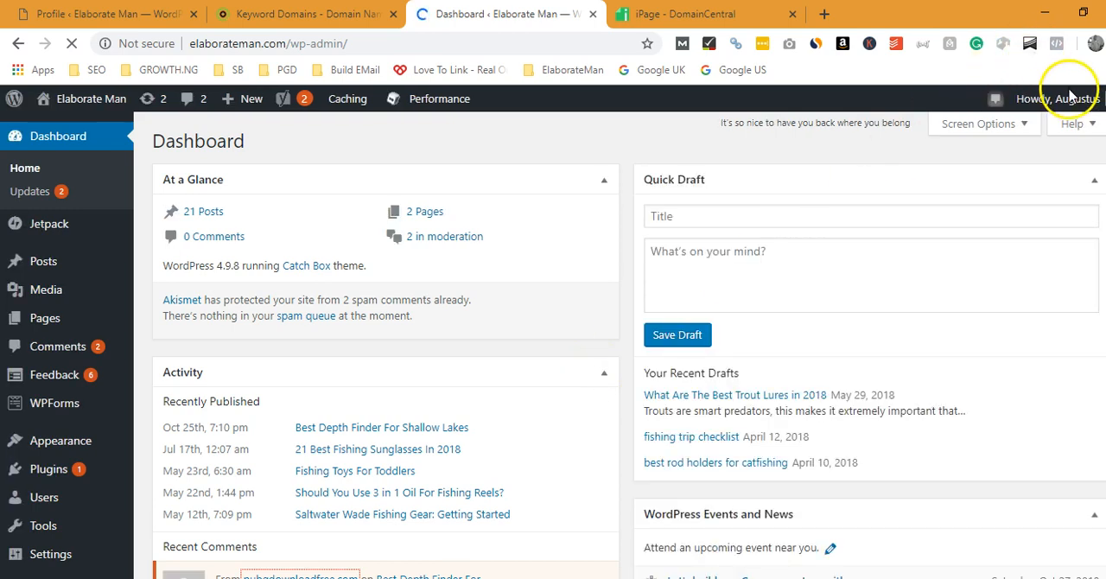
Step: Log out of the WordPress dashboard and submit the login form again with Remember Me enabled
{"action": "mouse_move", "coordinate": [1074, 109]}
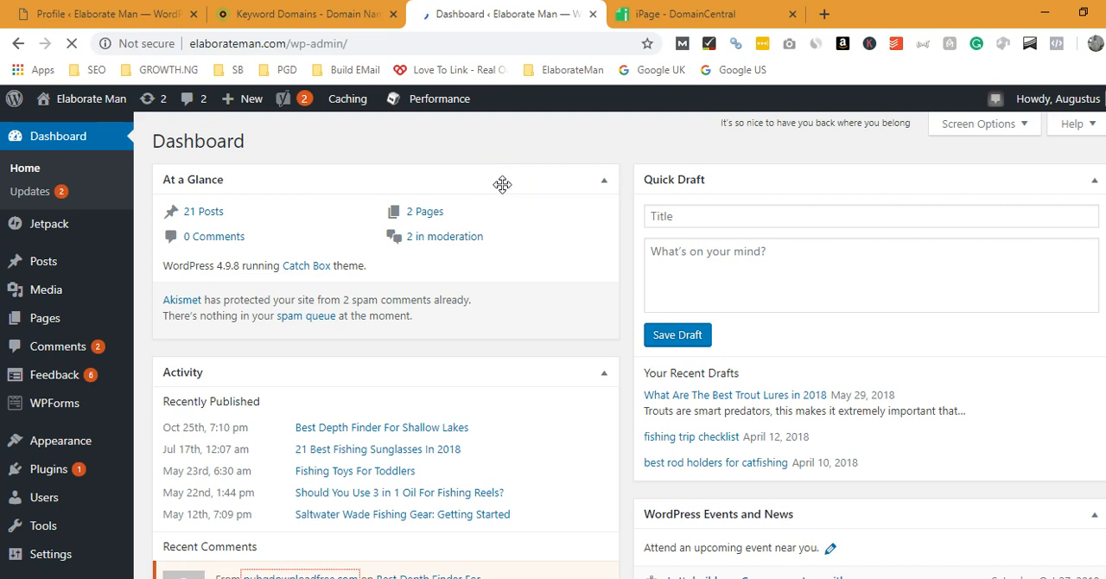
{"action": "left_click", "coordinate": [112, 9]}
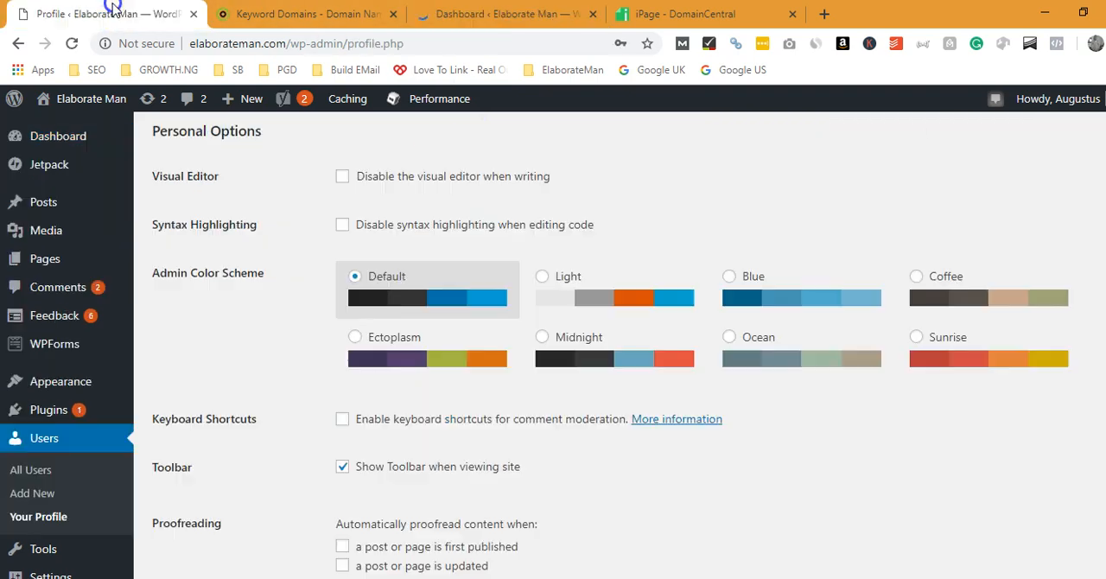
{"action": "left_click", "coordinate": [492, 14]}
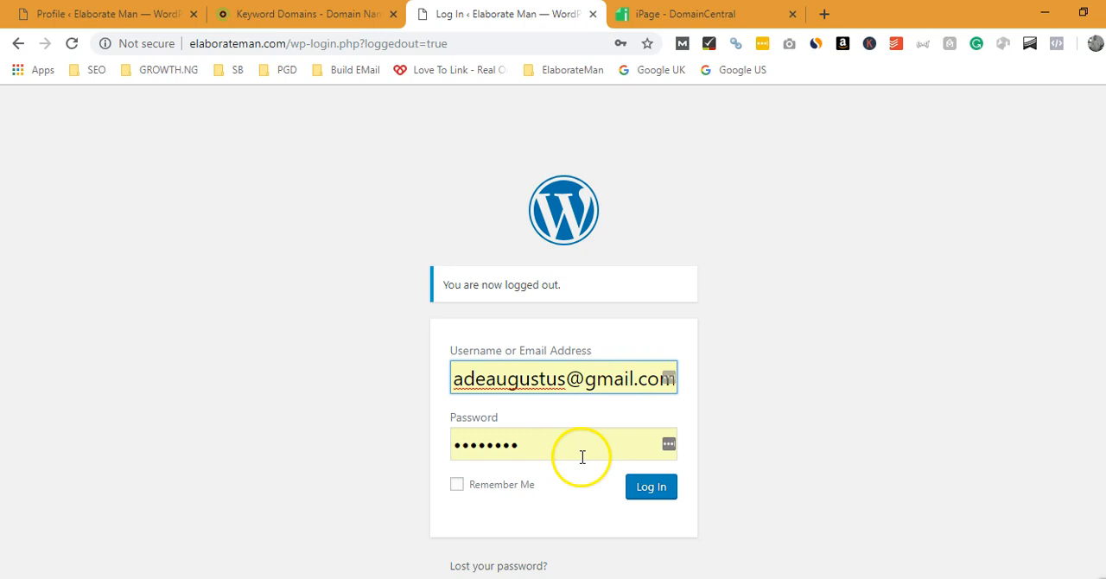
{"action": "left_click", "coordinate": [461, 487]}
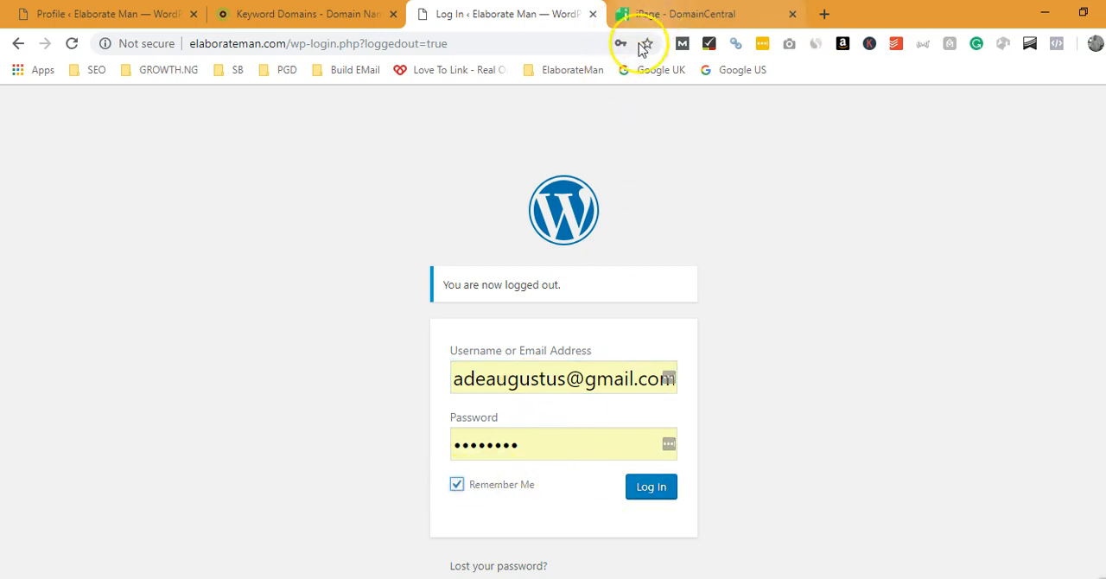
{"action": "left_click", "coordinate": [650, 488]}
Step: Close the WordPress profile page and return to the NameStation domain suggestions for baking
{"action": "left_click", "coordinate": [168, 8]}
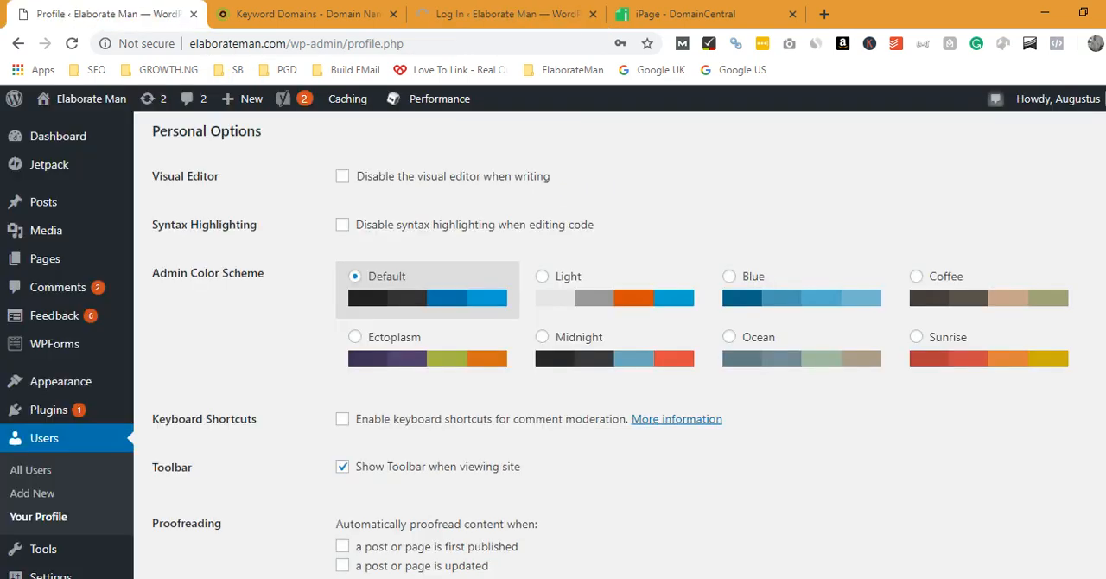
{"action": "left_click", "coordinate": [195, 15]}
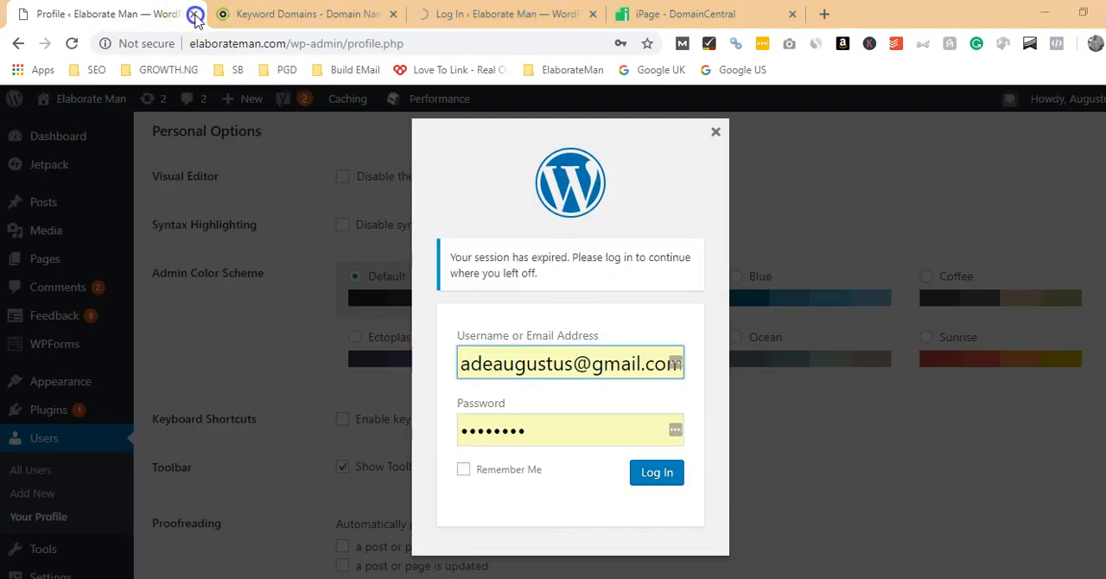
{"action": "left_click", "coordinate": [652, 137]}
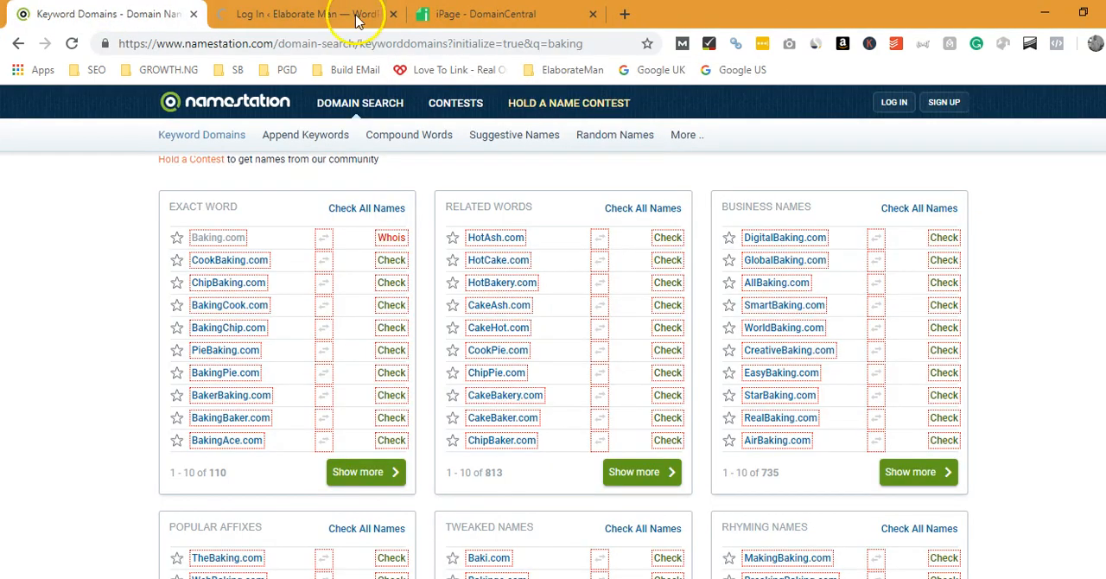
{"action": "left_click", "coordinate": [363, 15]}
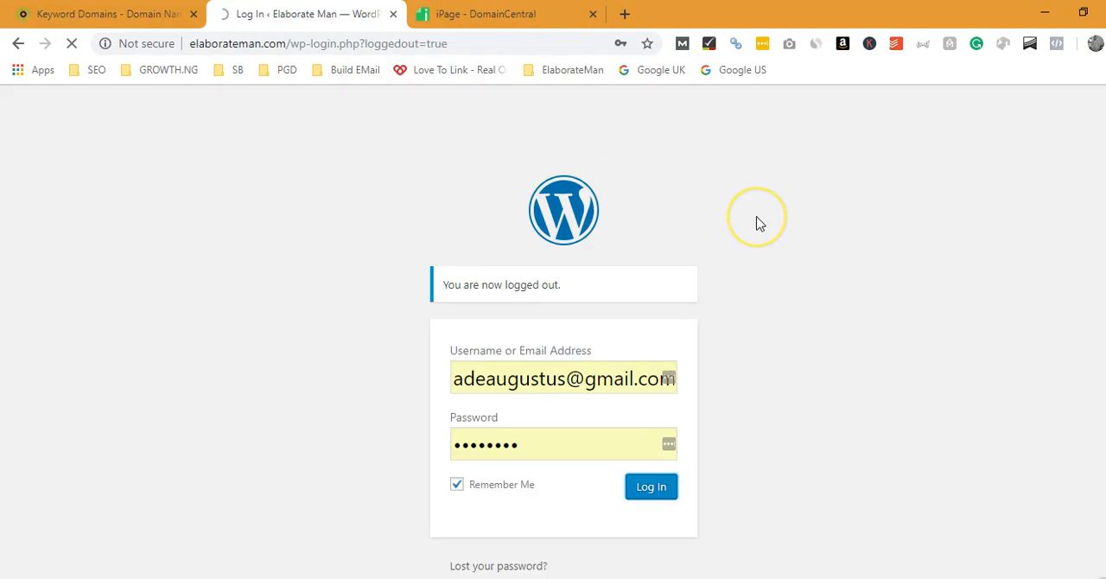
{"action": "left_click", "coordinate": [147, 15]}
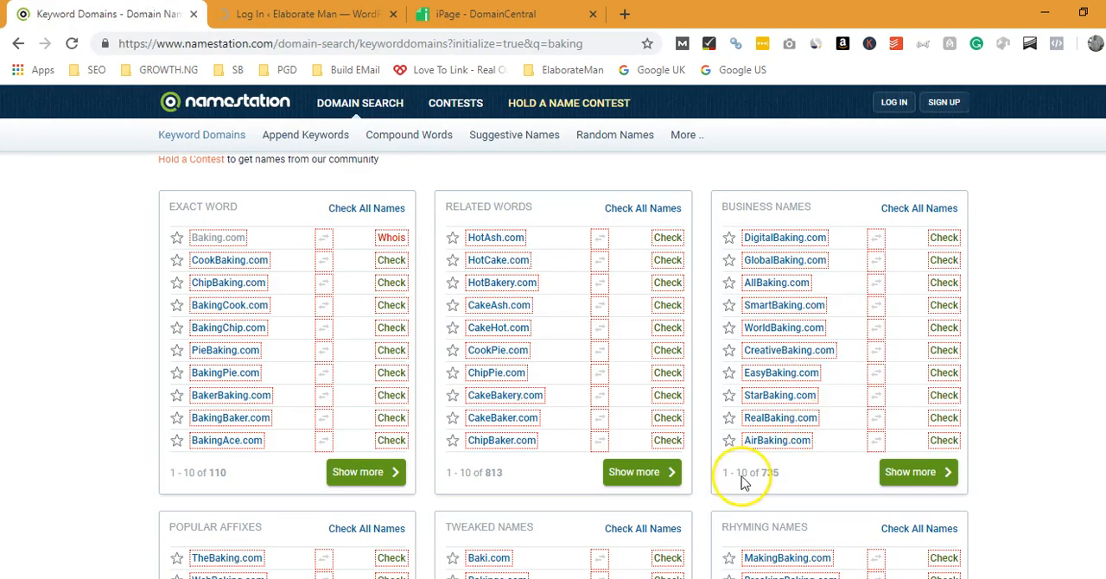
Step: Check the WordPress installation slide in PowerPoint, and switch to the Elaborate Man WordPress dashboard in Chrome
{"action": "key", "text": "alt+Tab"}
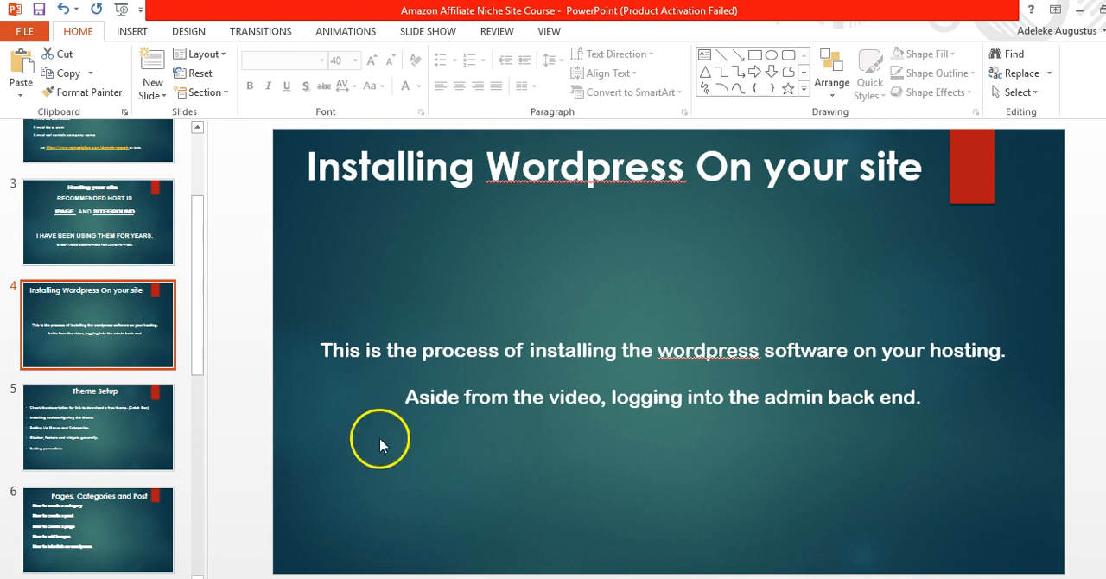
{"action": "mouse_move", "coordinate": [428, 578]}
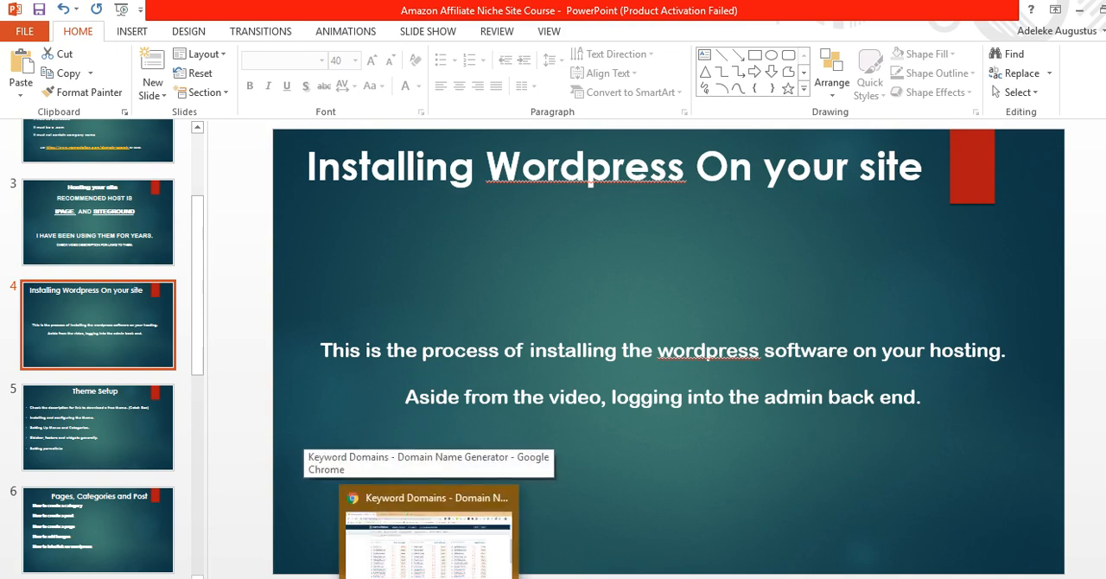
{"action": "left_click", "coordinate": [428, 531]}
{"action": "left_click", "coordinate": [302, 14]}
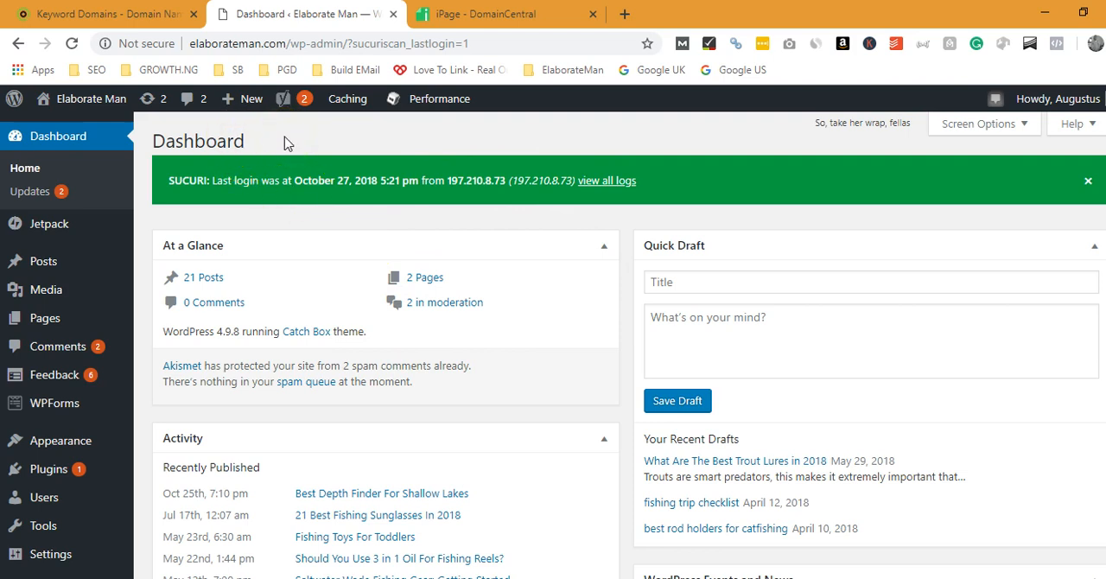
Step: Look over the course slides that follow the WordPress installation slide in PowerPoint, and return to the WordPress dashboard in Chrome
{"action": "key", "text": "alt+Tab"}
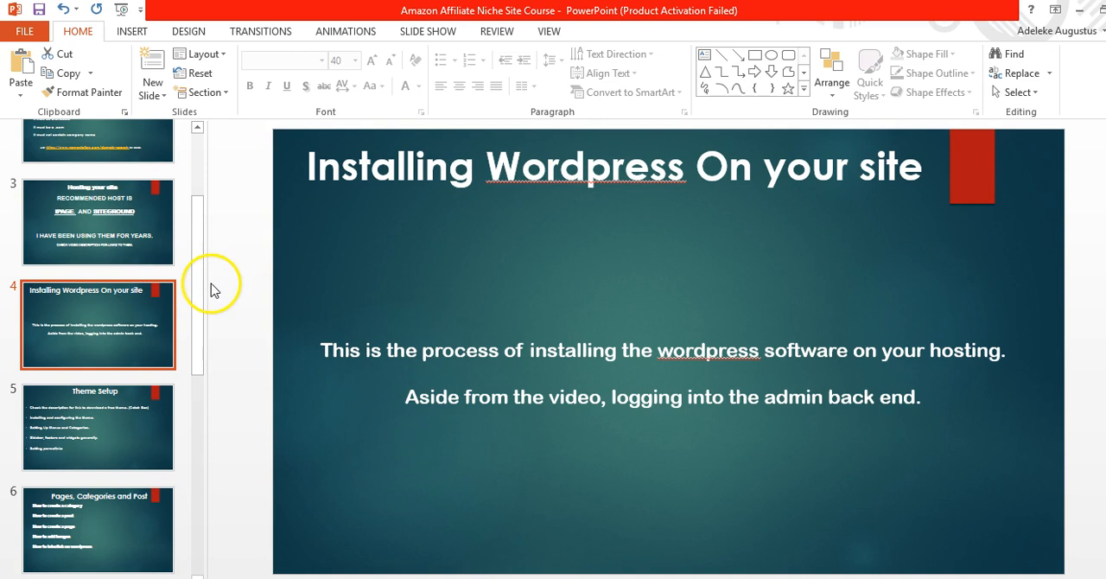
{"action": "left_click_drag", "start_coordinate": [204, 293], "coordinate": [205, 346]}
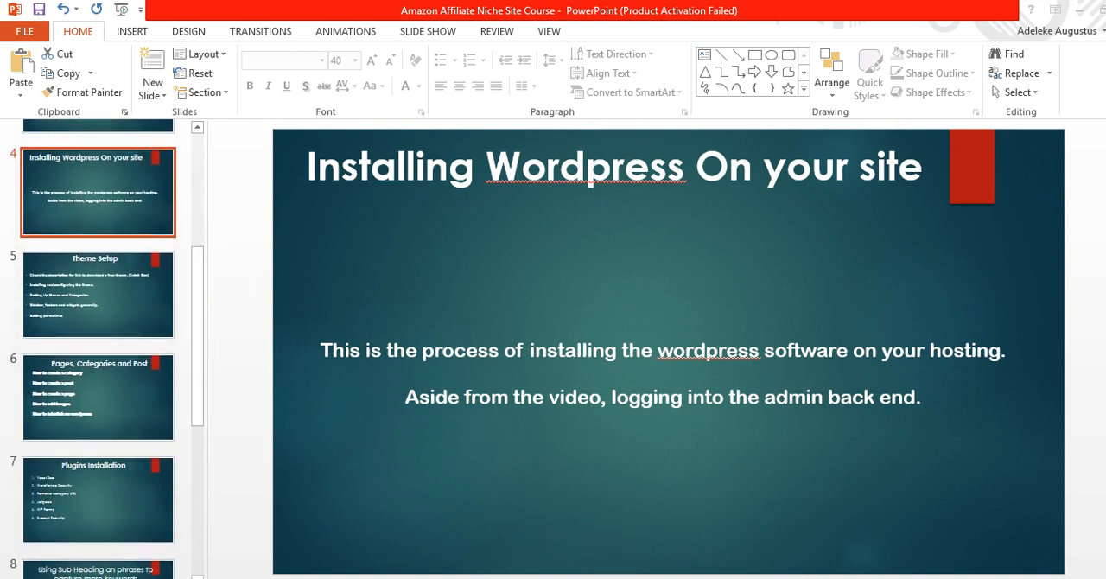
{"action": "key", "text": "alt+Tab"}
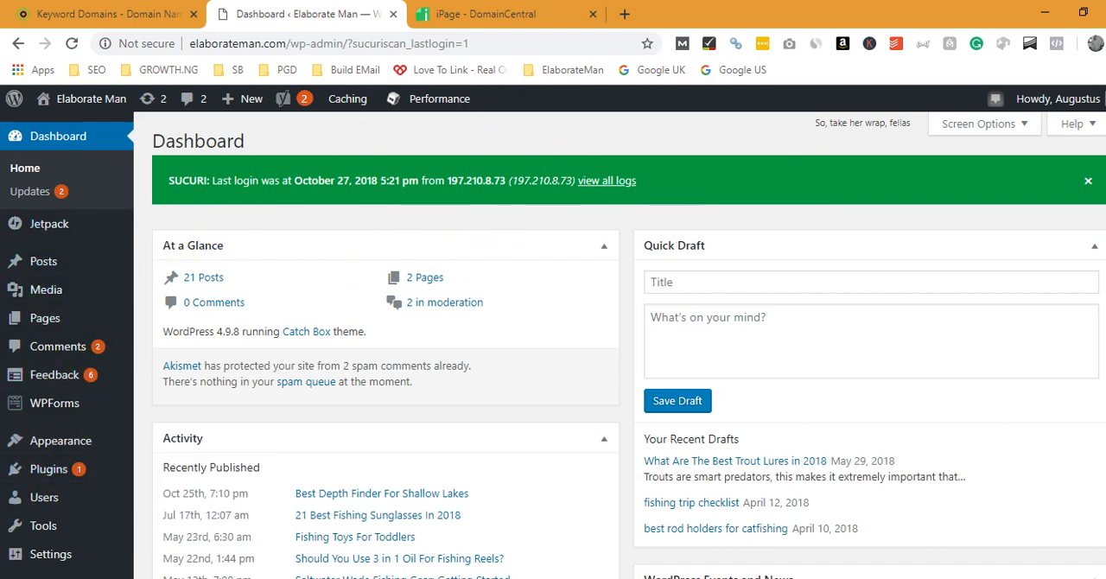
Step: Look over the WordPress dashboard's admin menu and its At a Glance, Activity and Quick Draft sections
{"action": "scroll", "coordinate": [553, 345], "scroll_direction": "down", "scroll_amount": 2}
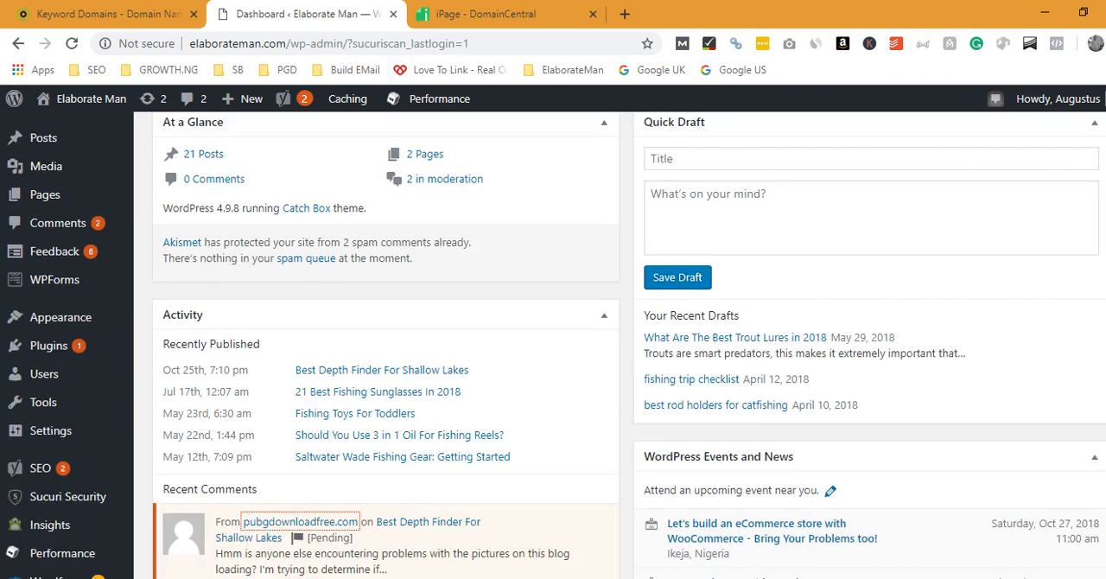
{"action": "scroll", "coordinate": [553, 345], "scroll_direction": "up", "scroll_amount": 1}
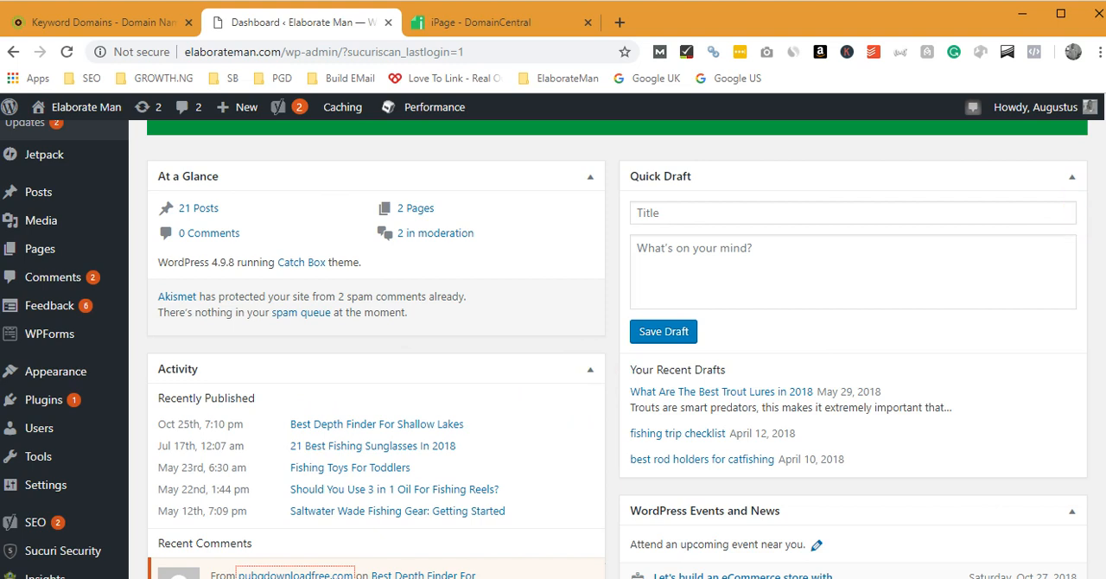
{"action": "scroll", "coordinate": [349, 429], "scroll_direction": "down", "scroll_amount": 6}
{"action": "scroll", "coordinate": [350, 429], "scroll_direction": "up", "scroll_amount": 7}
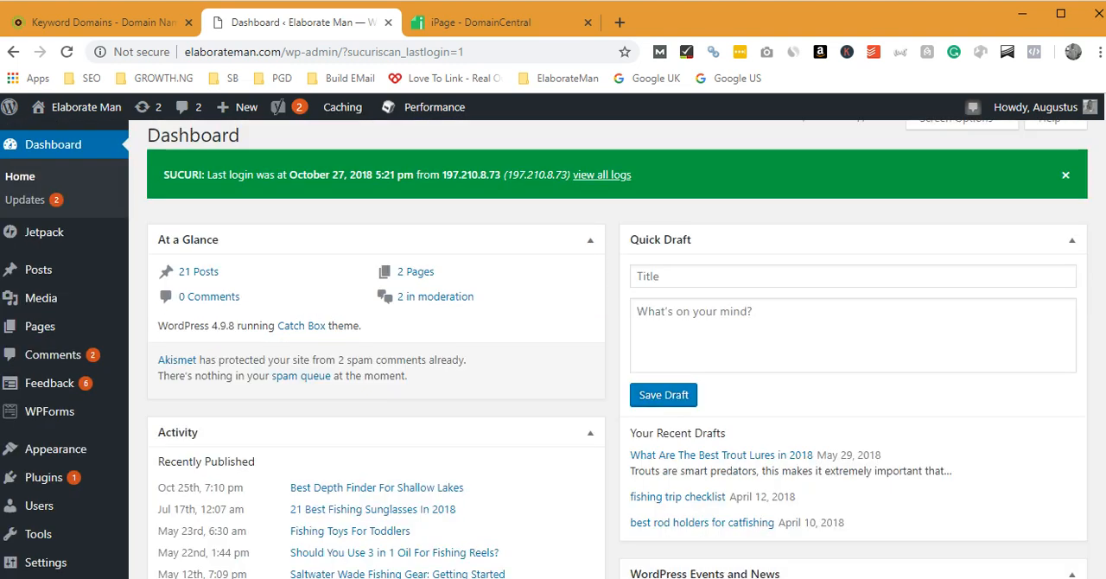